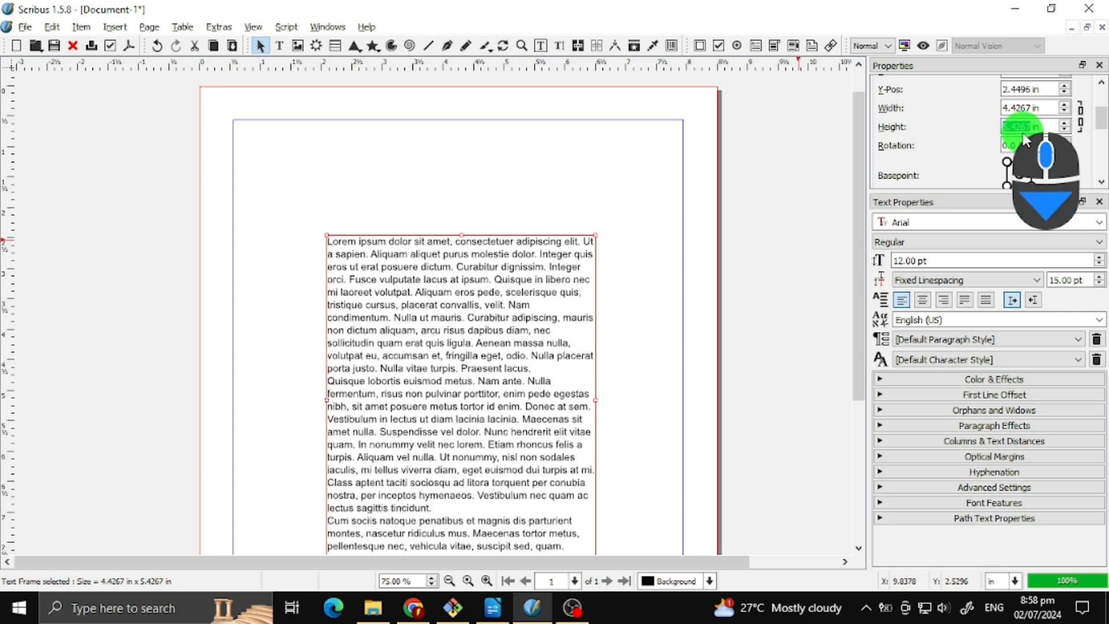
Step: Set the text frame's height to 4.4267 in and its basepoint to the centre
scroll(1023, 134, "down", 1)
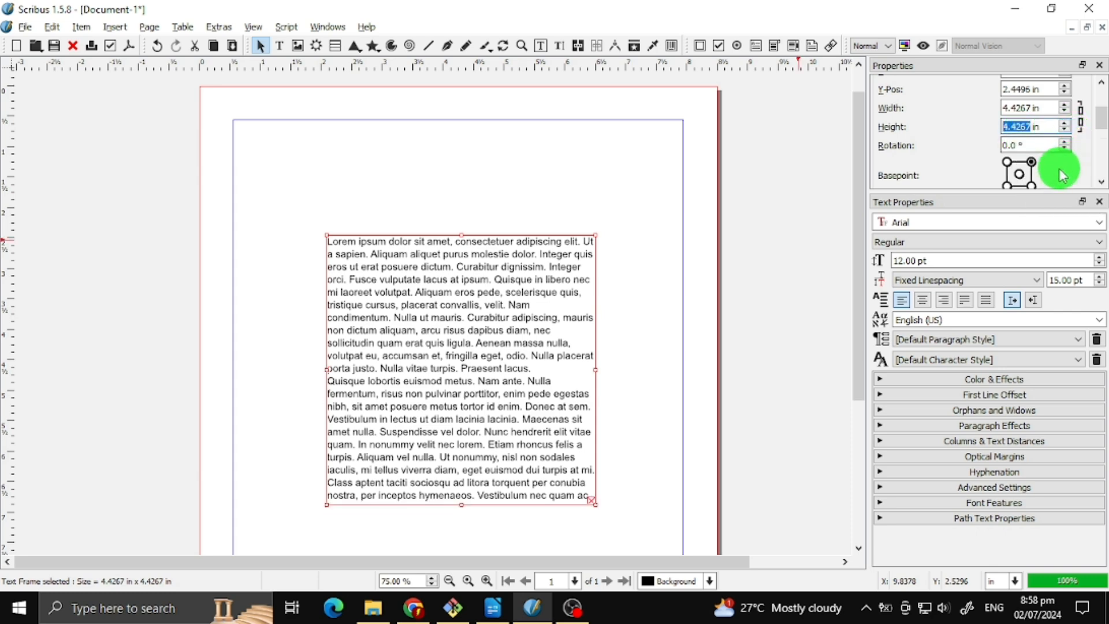
scroll(1063, 151, "down", 2)
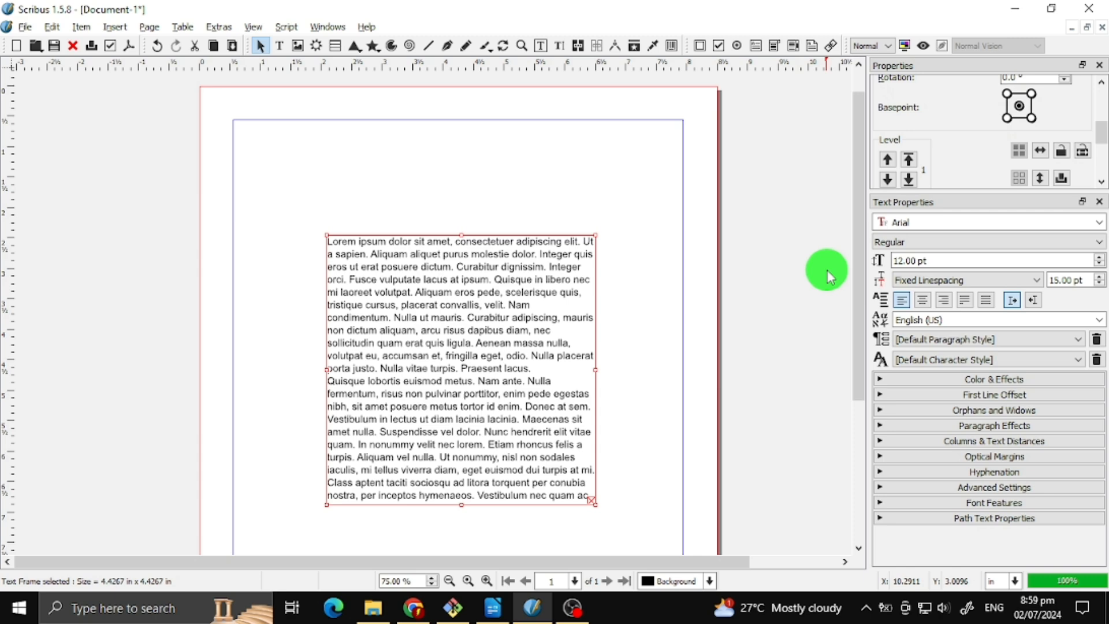
scroll(1103, 133, "up", 3)
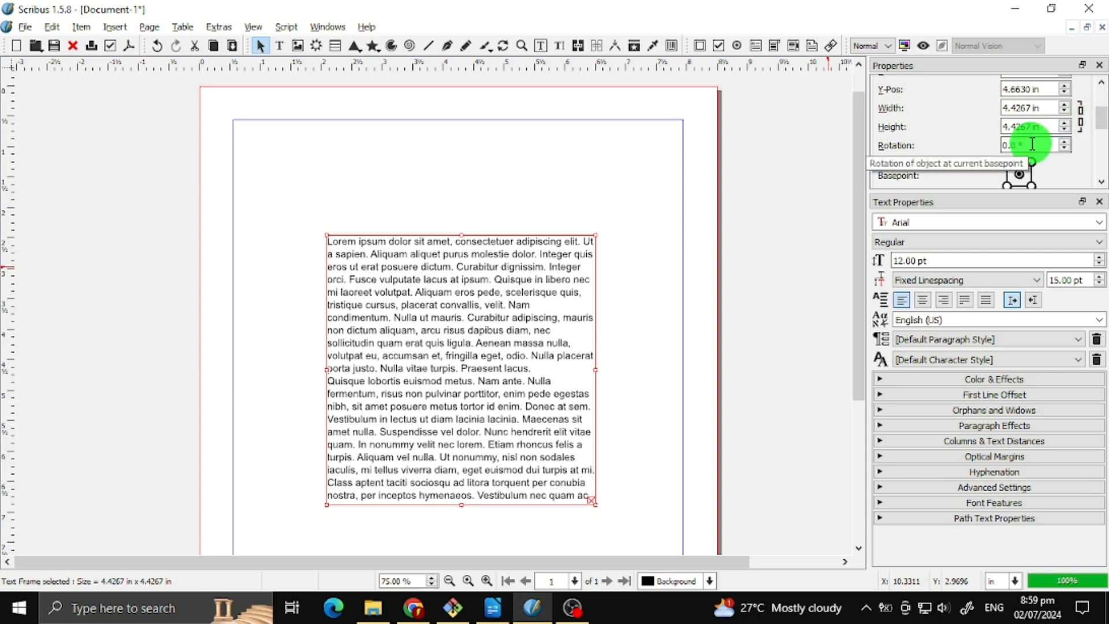
Step: Rotate the text frame about its centre in both directions, up to about 46°, and return the rotation to 0°
scroll(1033, 144, "up", 15)
scroll(1032, 144, "up", 20)
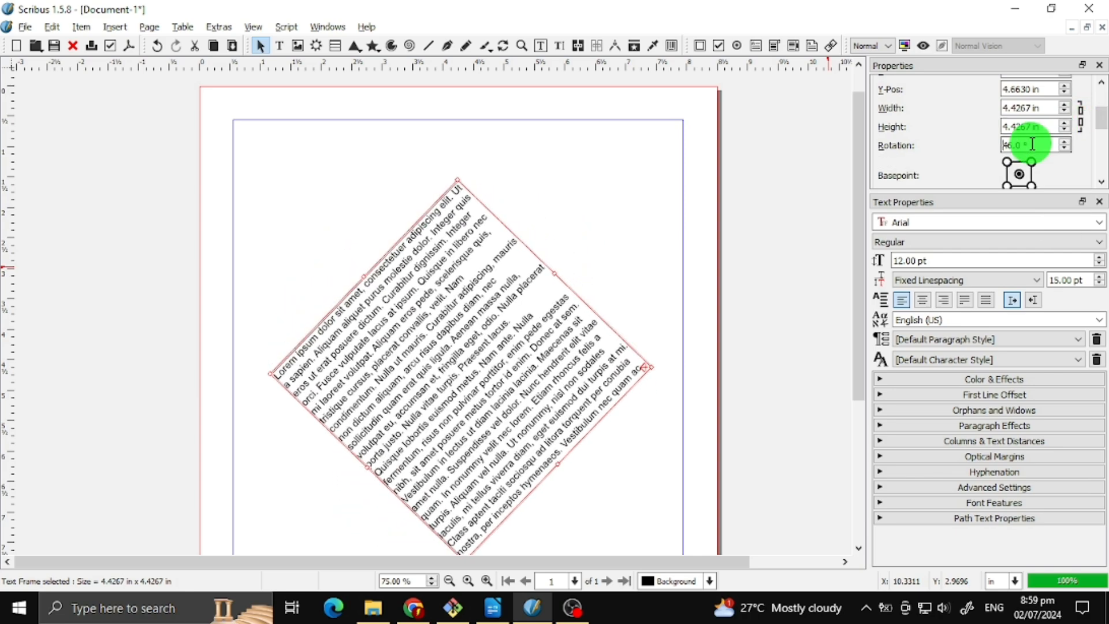
scroll(1032, 144, "down", 19)
scroll(1032, 144, "down", 20)
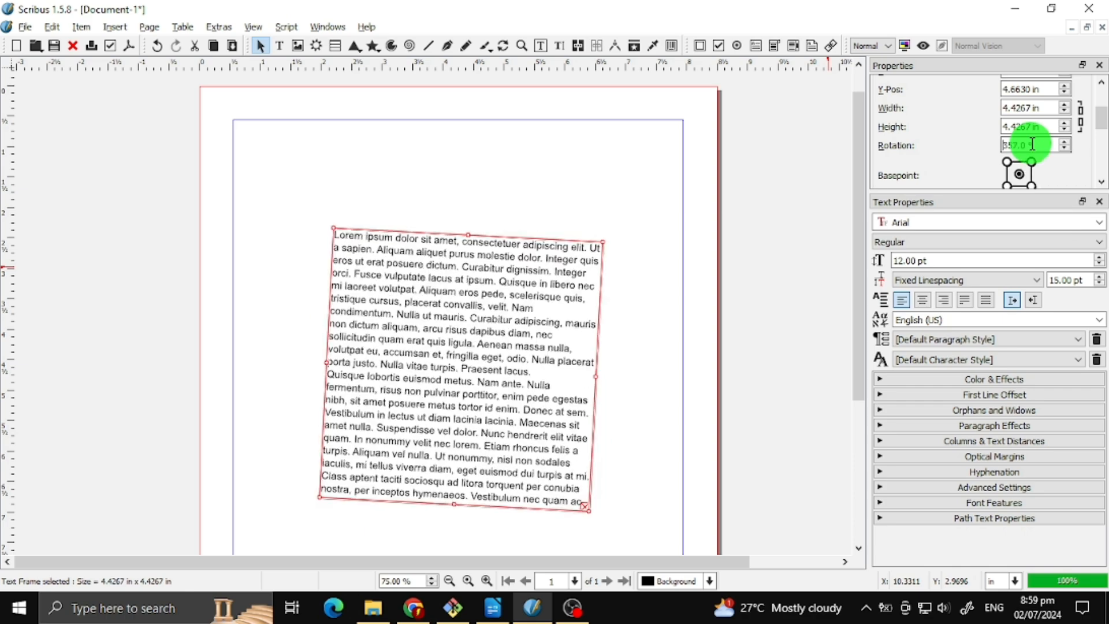
scroll(1033, 143, "up", 15)
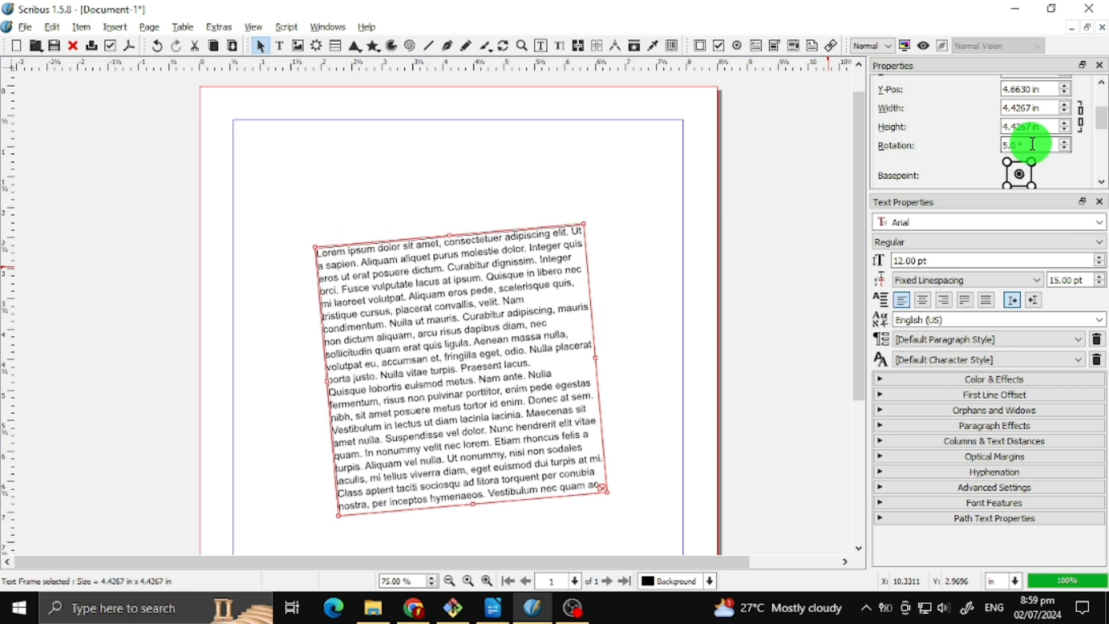
scroll(1033, 144, "down", 11)
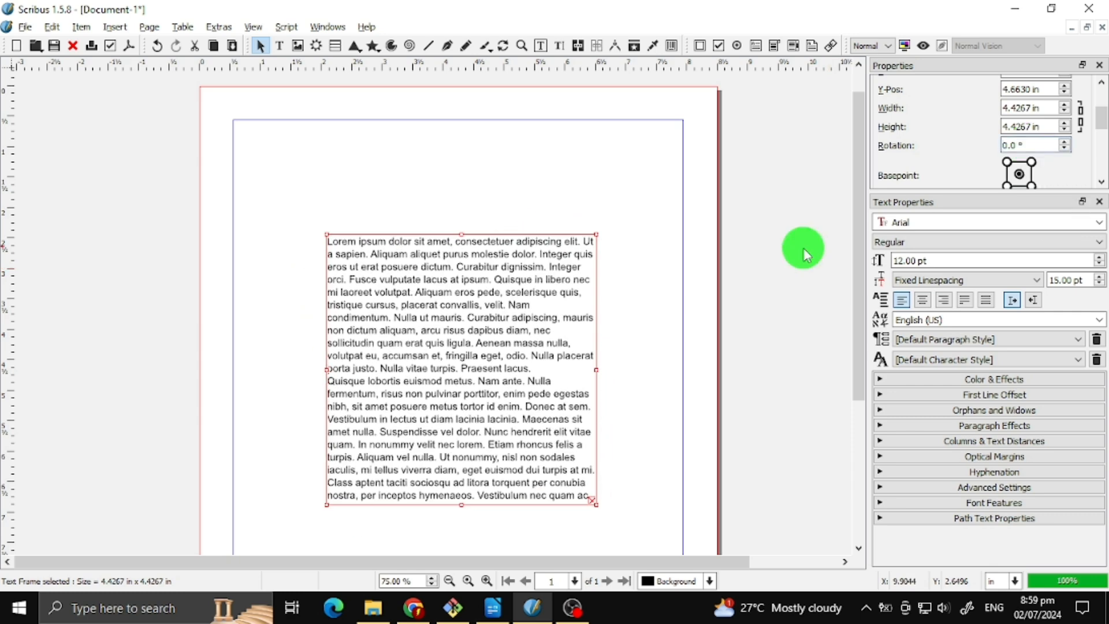
Step: Rotate the text frame to 5° in one-degree increments and bring it back to 0° the same way
left_click(1066, 142)
left_click(1066, 142)
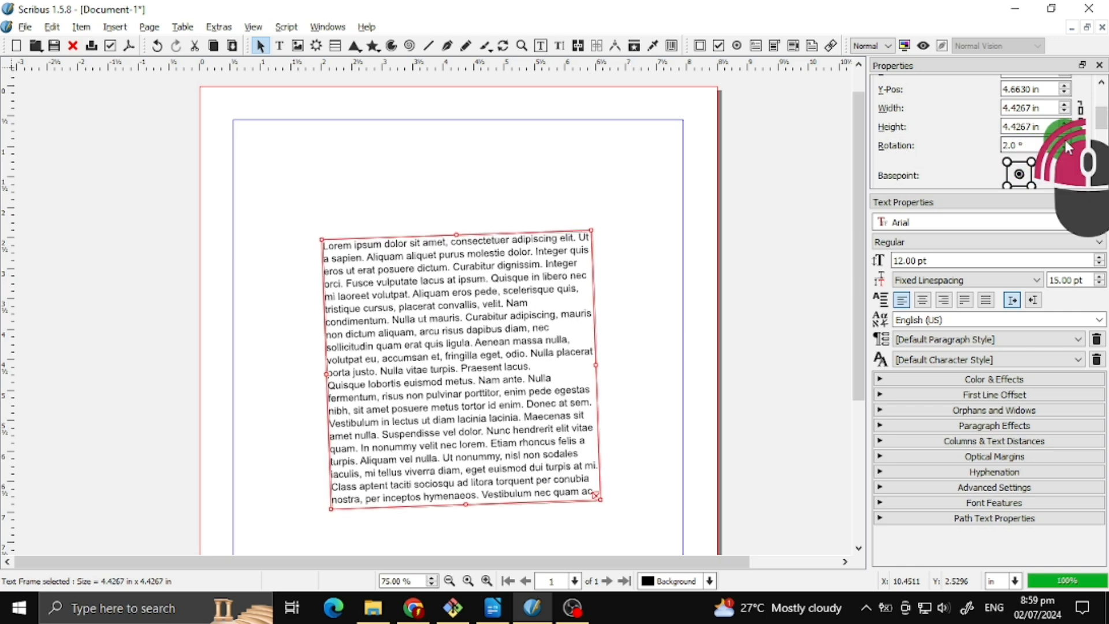
left_click(1065, 142)
left_click(1066, 142)
left_click(1065, 141)
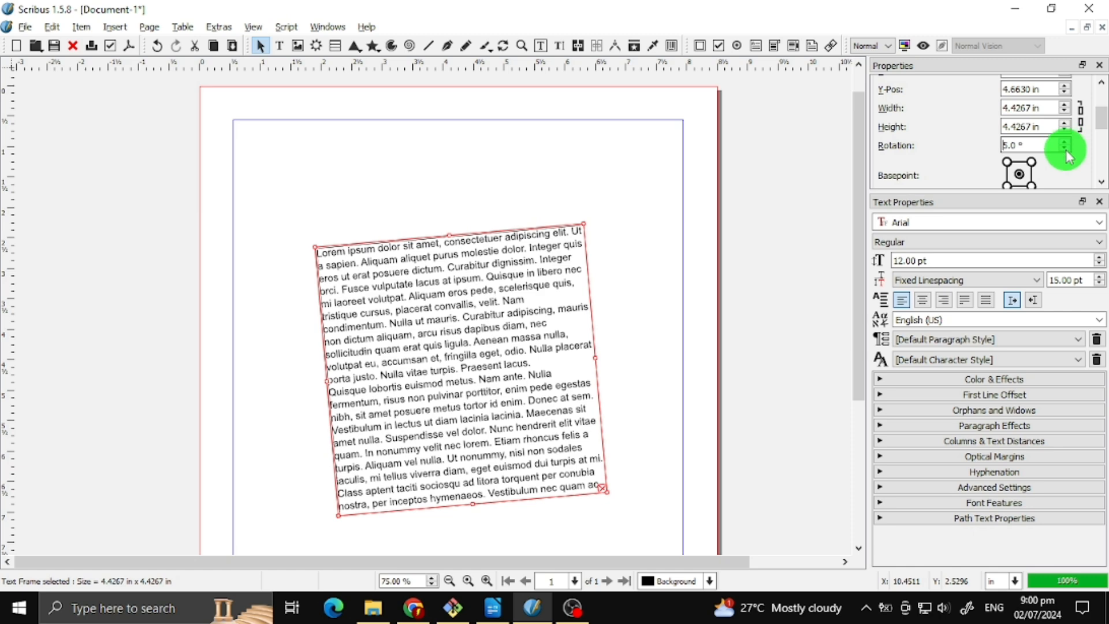
left_click(1066, 149)
left_click(1066, 149)
left_click(1066, 150)
left_click(1066, 149)
left_click(1066, 150)
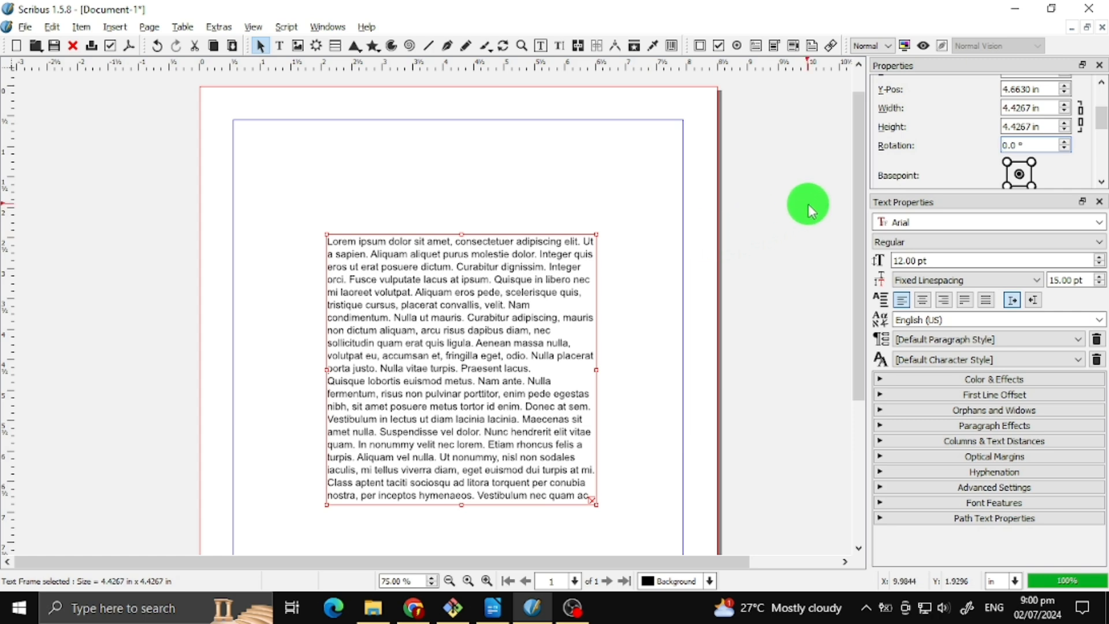
Step: Set the basepoint to the top-right corner, rotate the frame about it in both directions, and return the rotation to 0°
left_click(1032, 163)
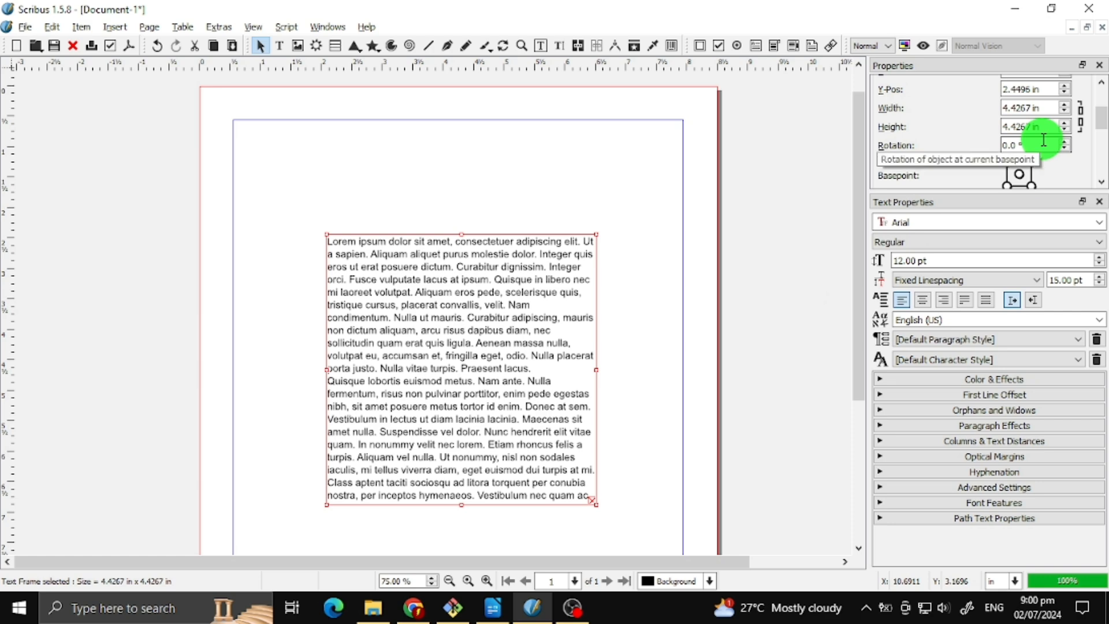
scroll(1043, 142, "up", 1)
scroll(1044, 149, "up", 15)
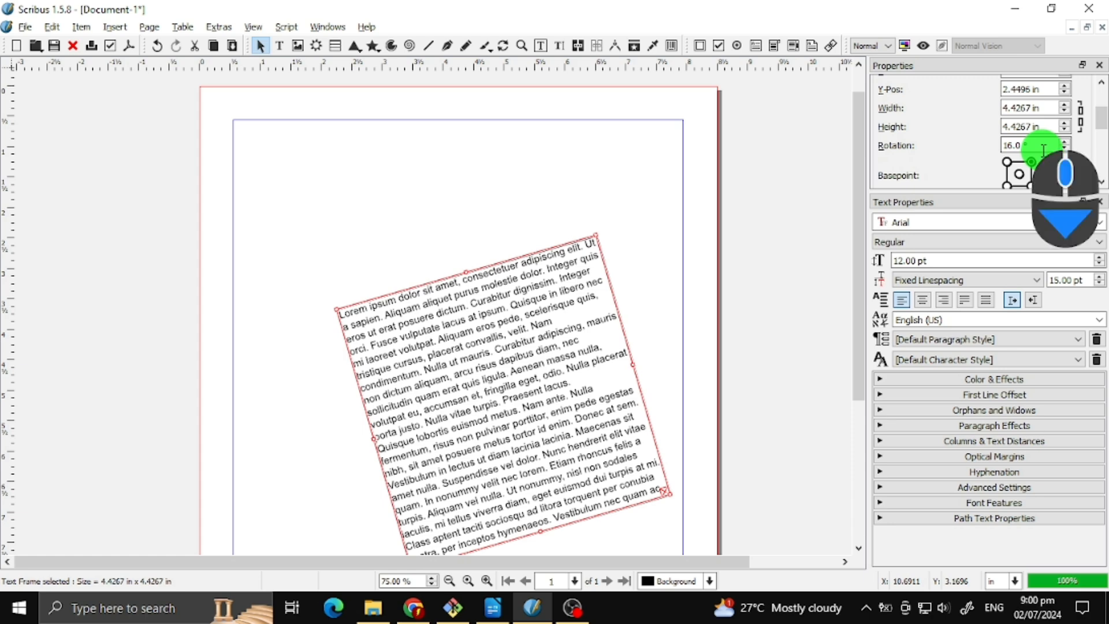
scroll(1044, 149, "down", 14)
scroll(1044, 149, "down", 10)
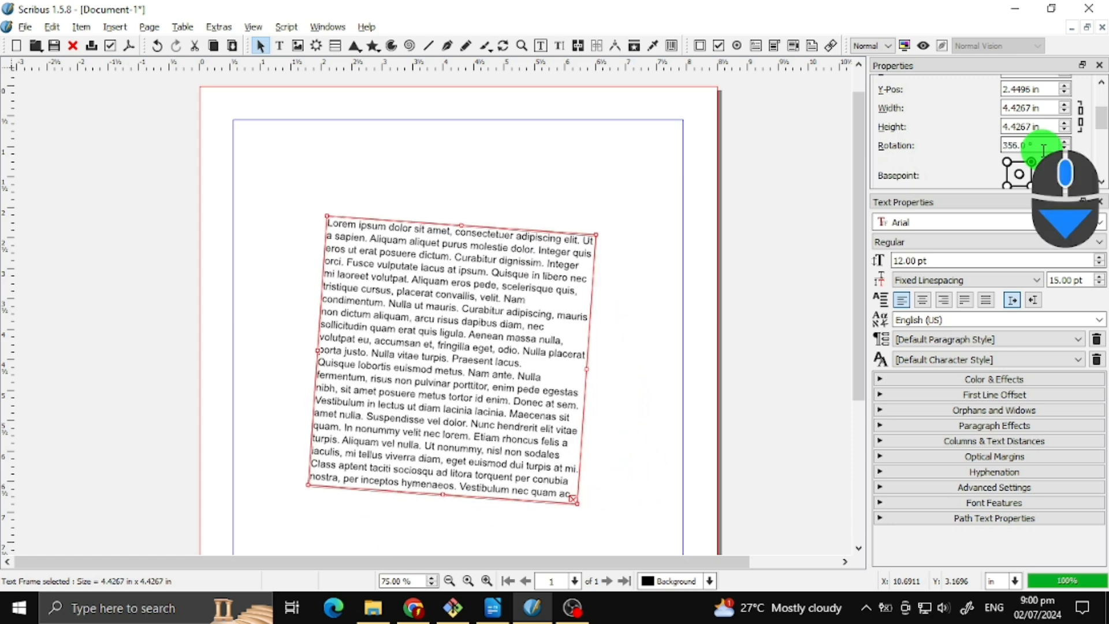
scroll(1043, 150, "down", 6)
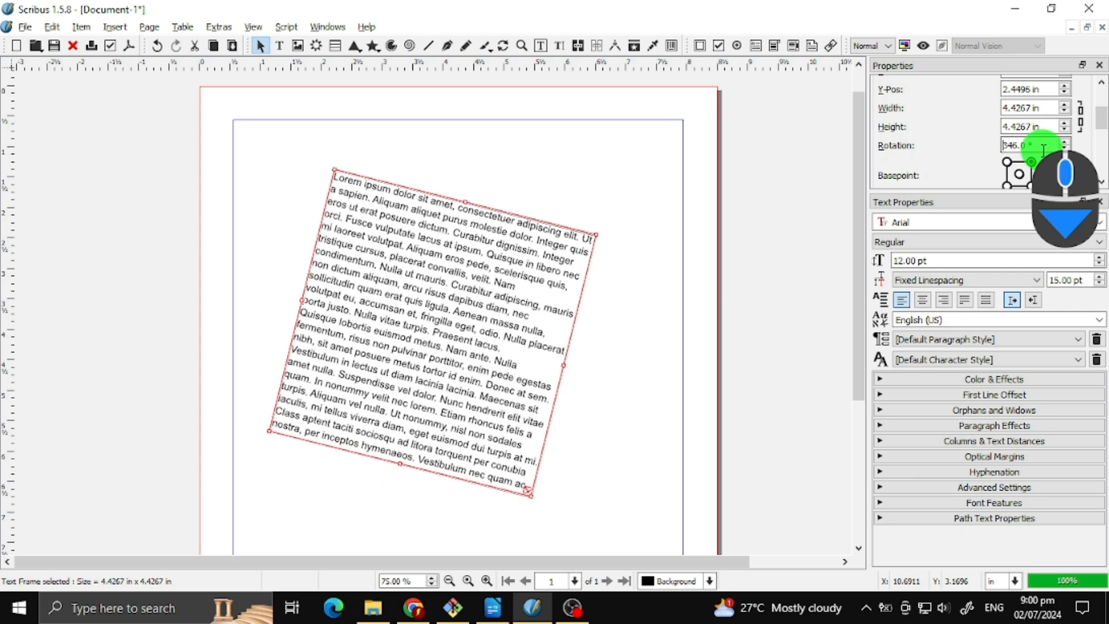
scroll(1044, 149, "up", 9)
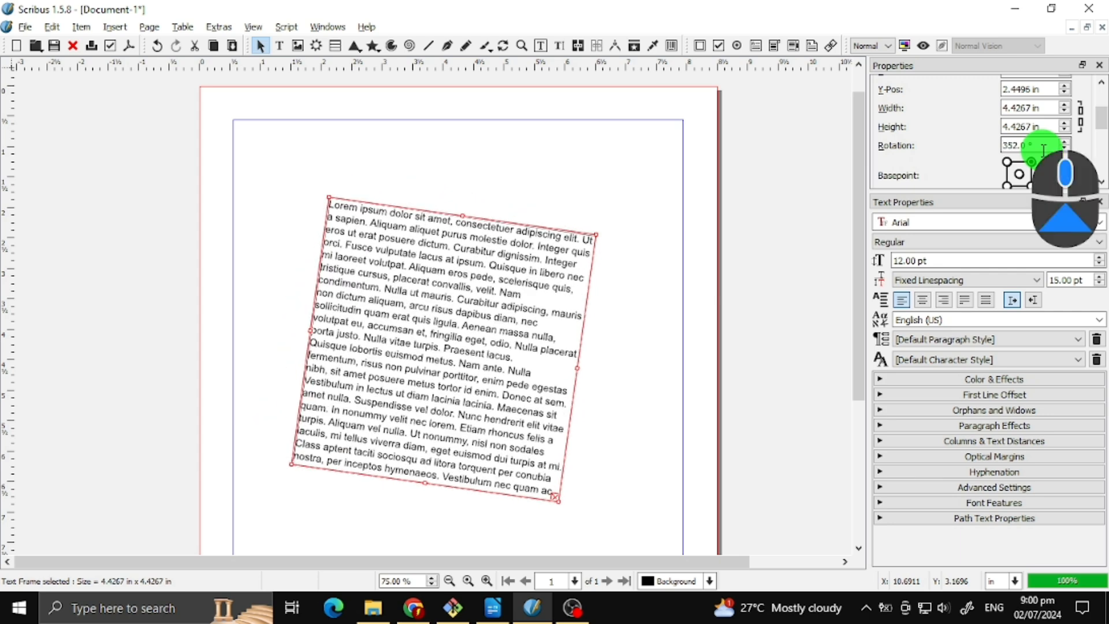
scroll(1043, 149, "up", 5)
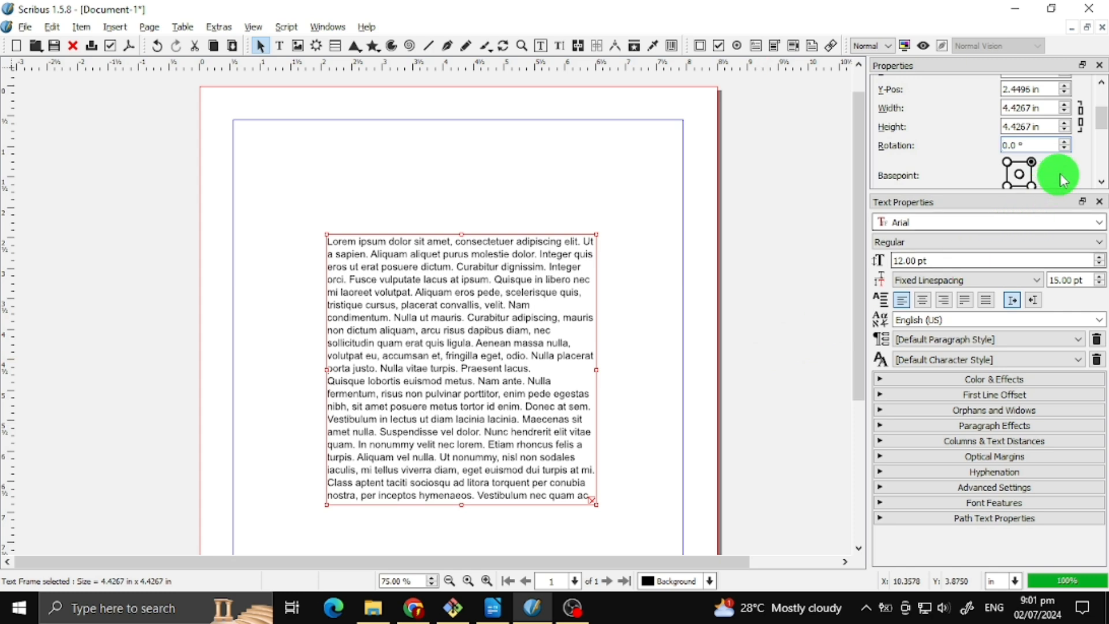
Step: Open the text frame's shape for node editing
scroll(1102, 109, "down", 5)
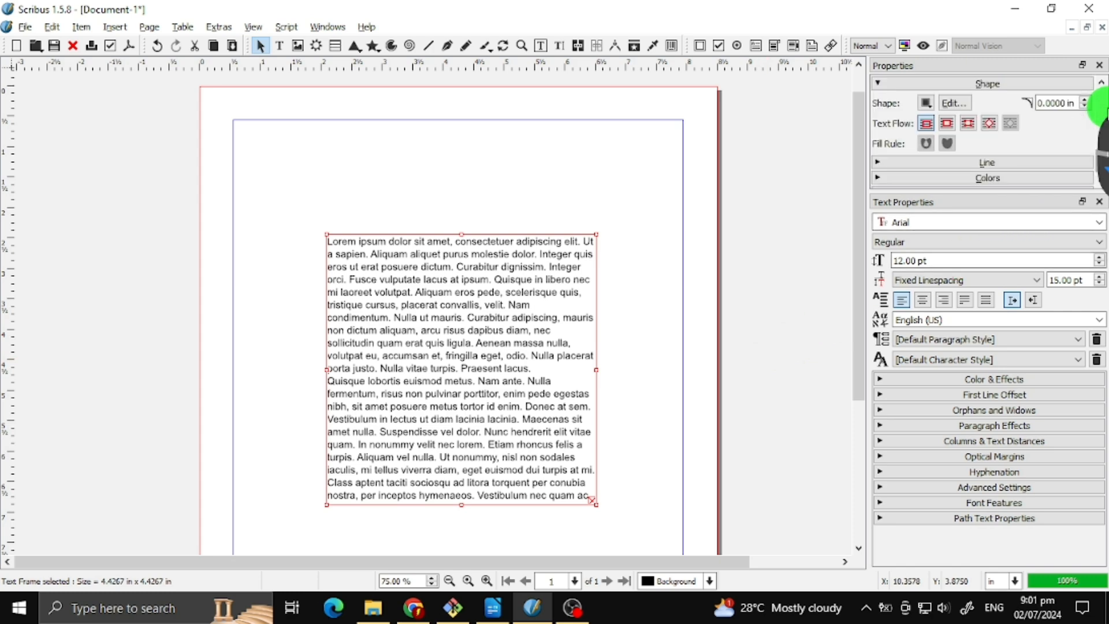
left_click(1027, 83)
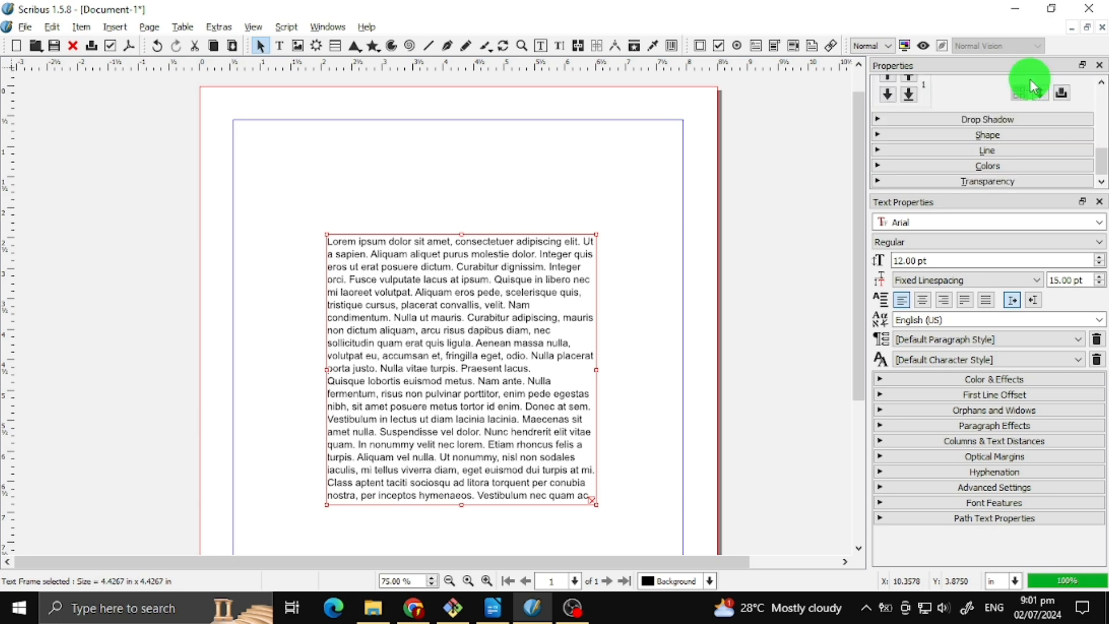
left_click(1009, 137)
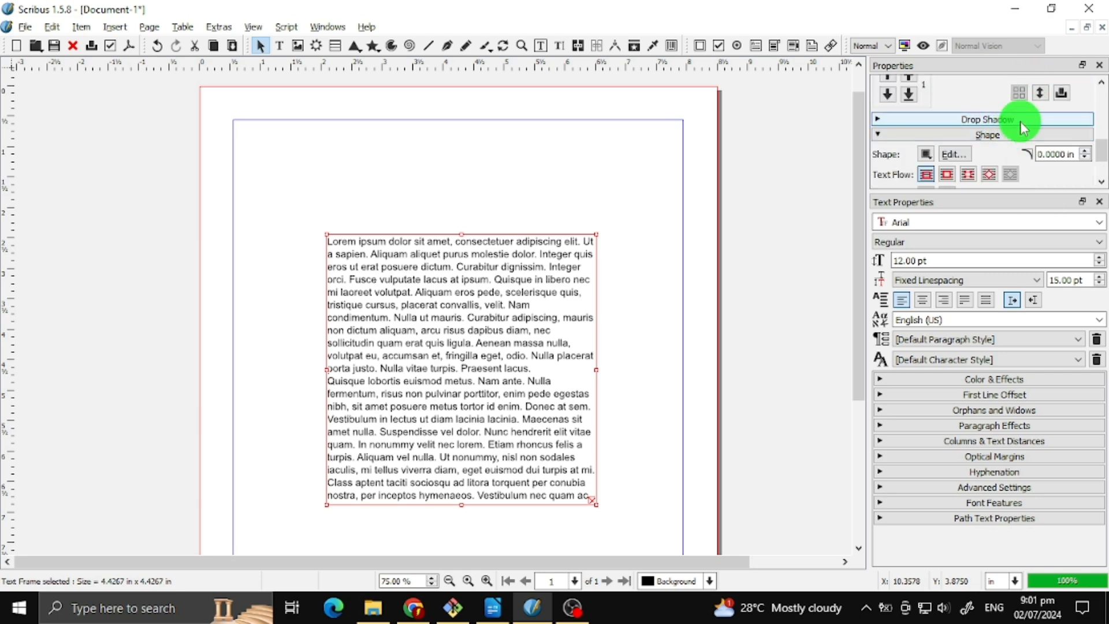
left_click(953, 154)
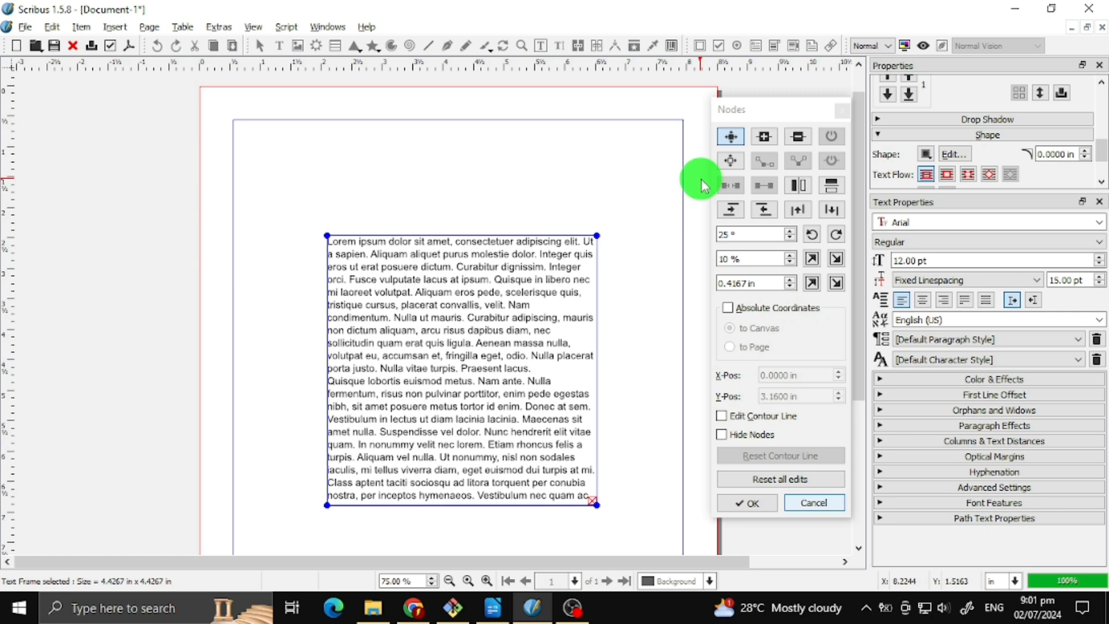
Step: Set the path rotation angle to 30° and rotate the frame's path clockwise until its sides align with the page again
left_click(791, 233)
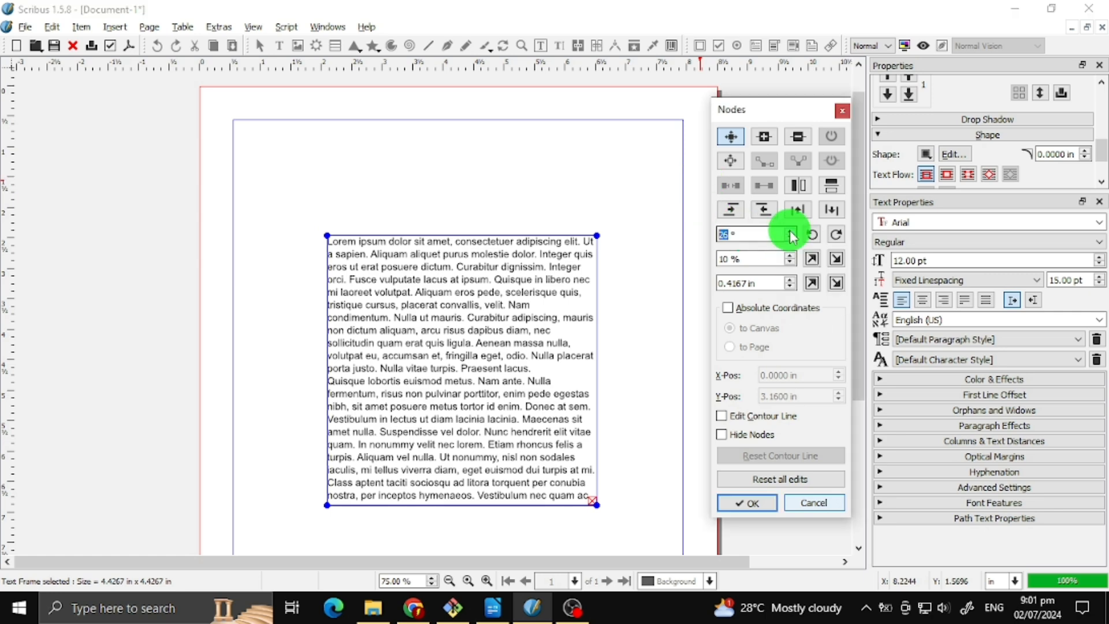
left_click(791, 231)
left_click(790, 231)
left_click(790, 231)
left_click(790, 231)
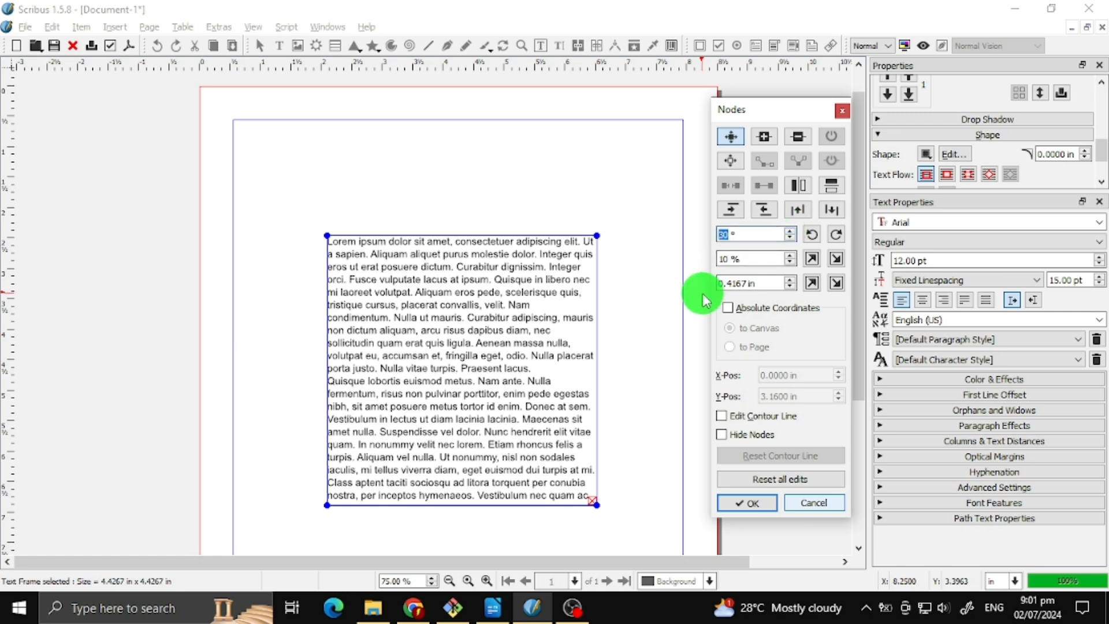
left_click(834, 235)
left_click(833, 235)
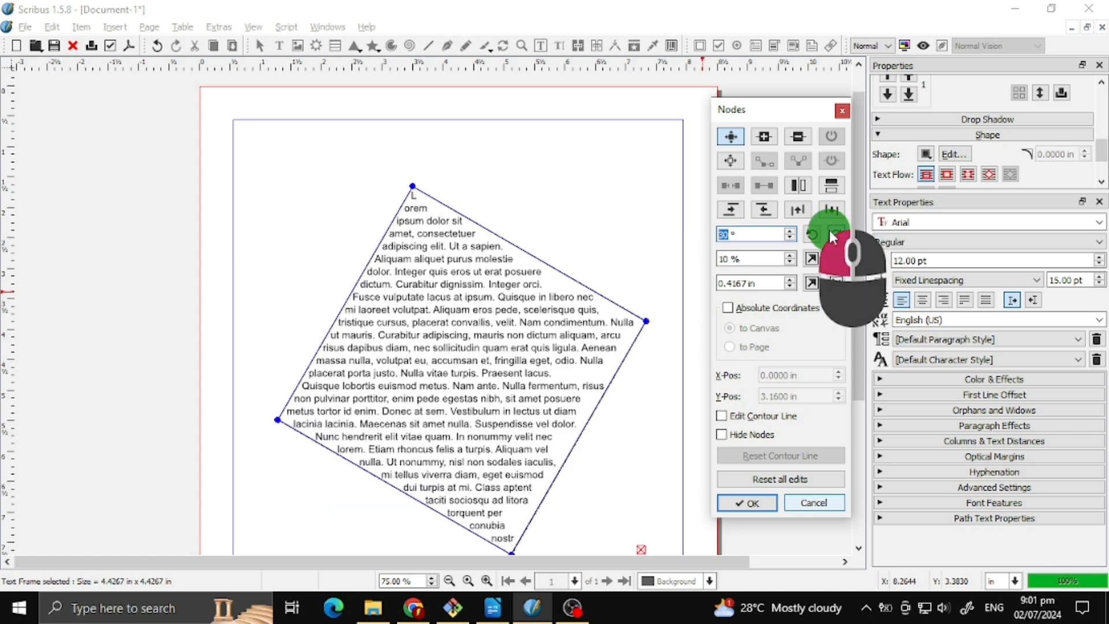
left_click(834, 236)
left_click(834, 236)
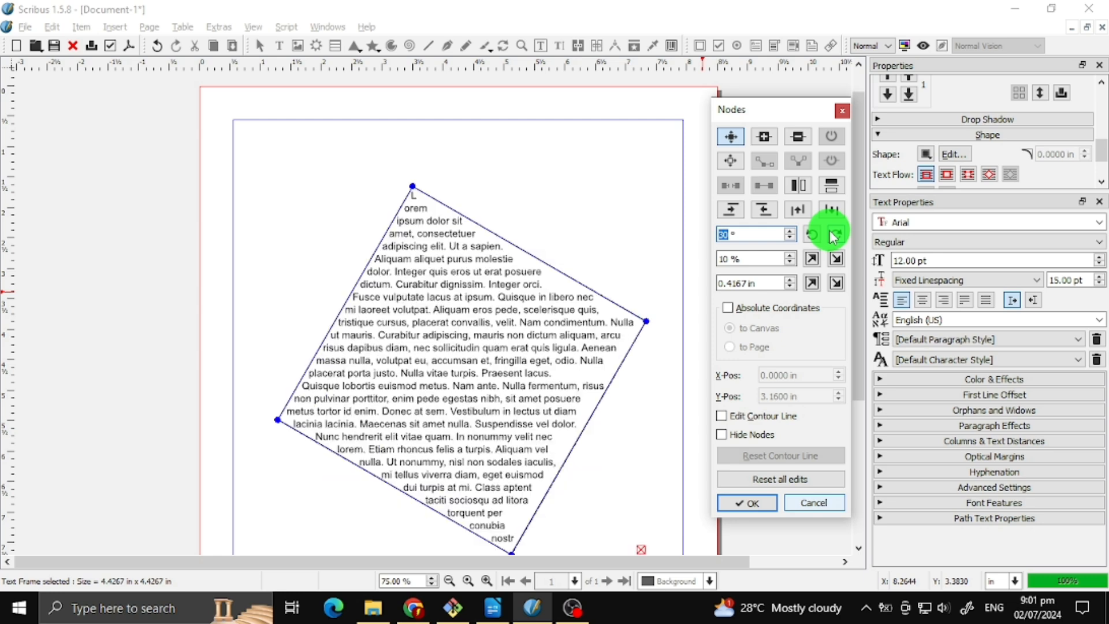
left_click(833, 235)
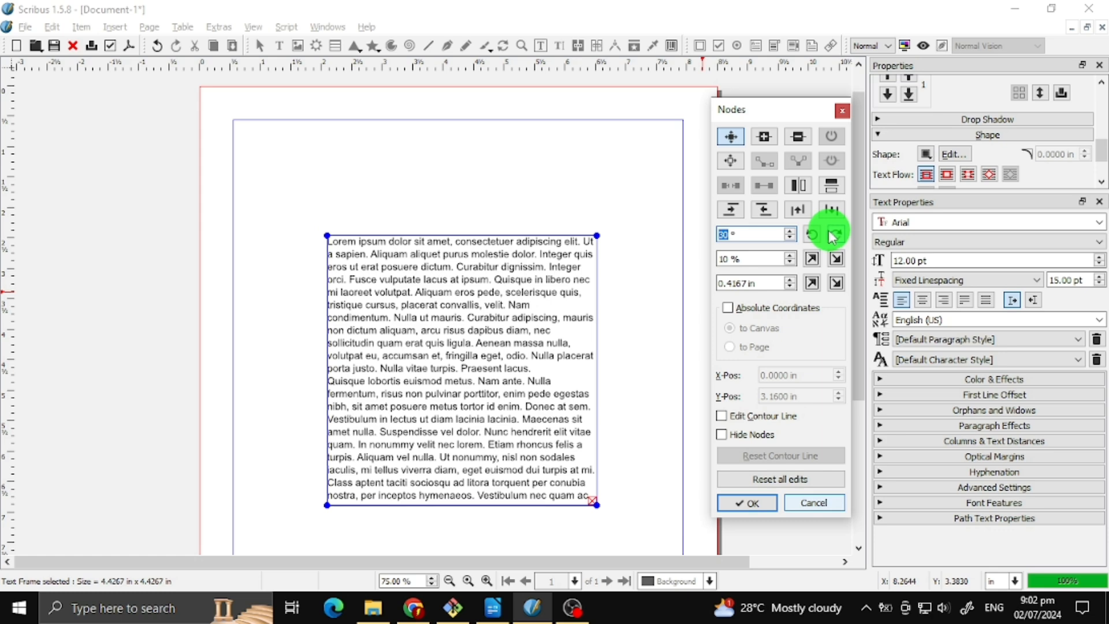
Step: Rotate the frame's path counter-clockwise in 30° increments until its sides align with the page again
left_click(811, 234)
left_click(812, 234)
left_click(811, 234)
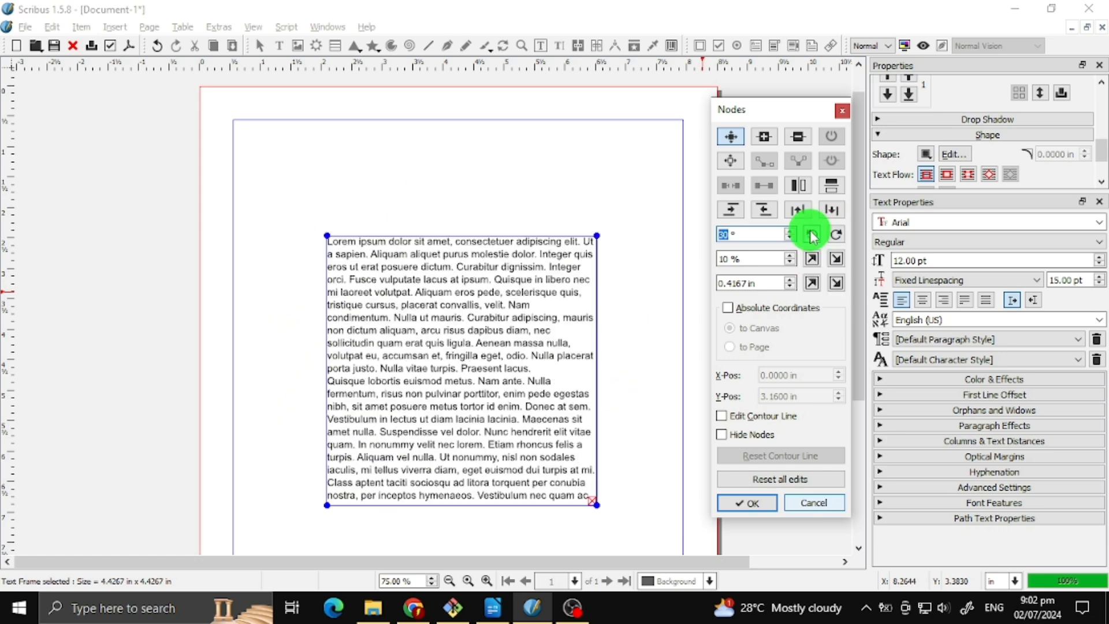
left_click(812, 234)
left_click(812, 234)
left_click(811, 234)
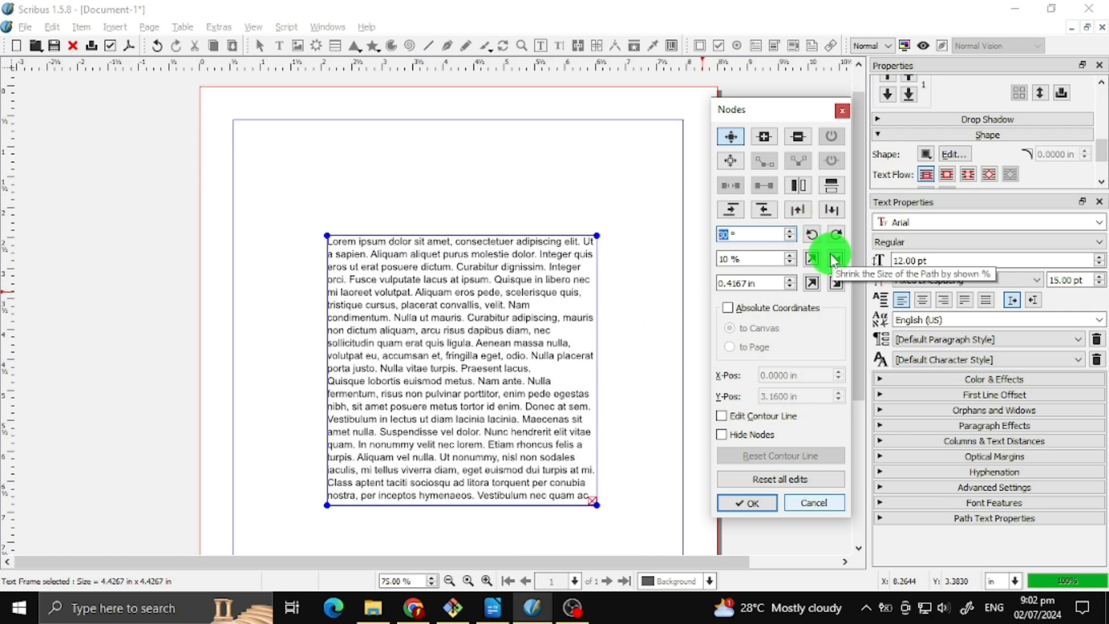
Step: Move the frame's four corner nodes to form a slightly skewed quadrilateral, with the bottom-right node at about X 4.95 in, Y 4.72 in
left_click_drag(327, 237, 311, 174)
left_click_drag(598, 235, 612, 184)
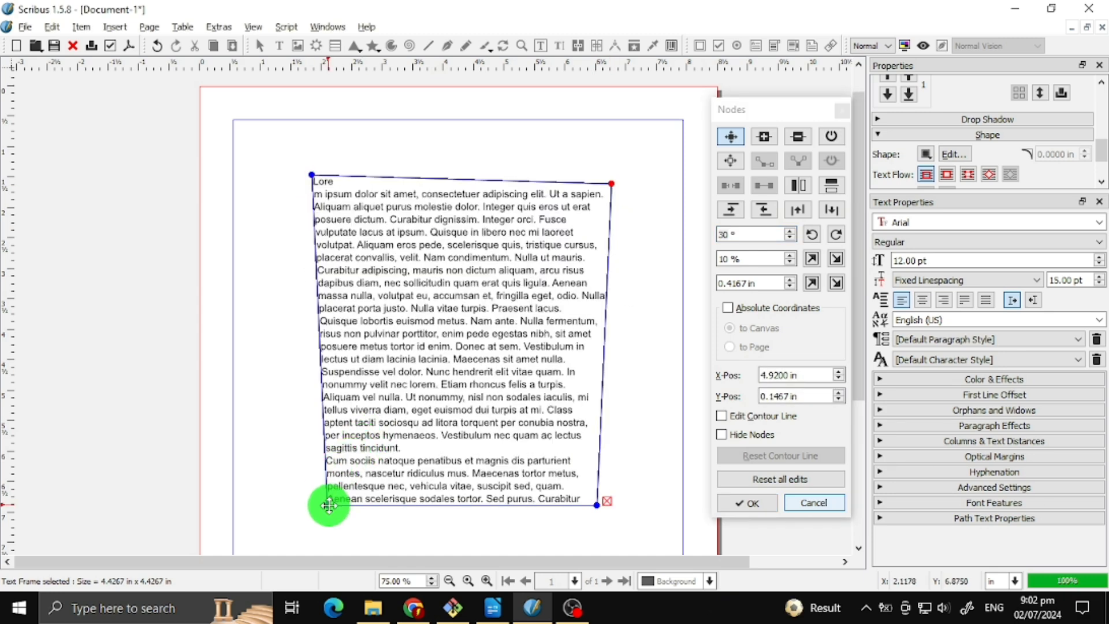
left_click_drag(328, 506, 379, 438)
left_click_drag(595, 504, 493, 427)
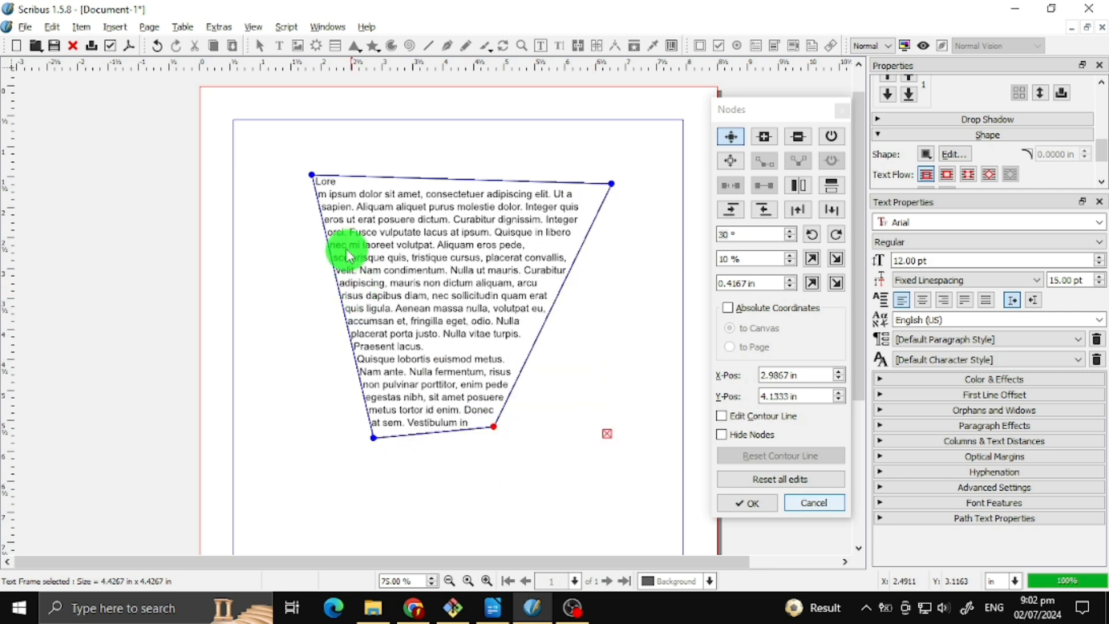
left_click_drag(373, 437, 296, 467)
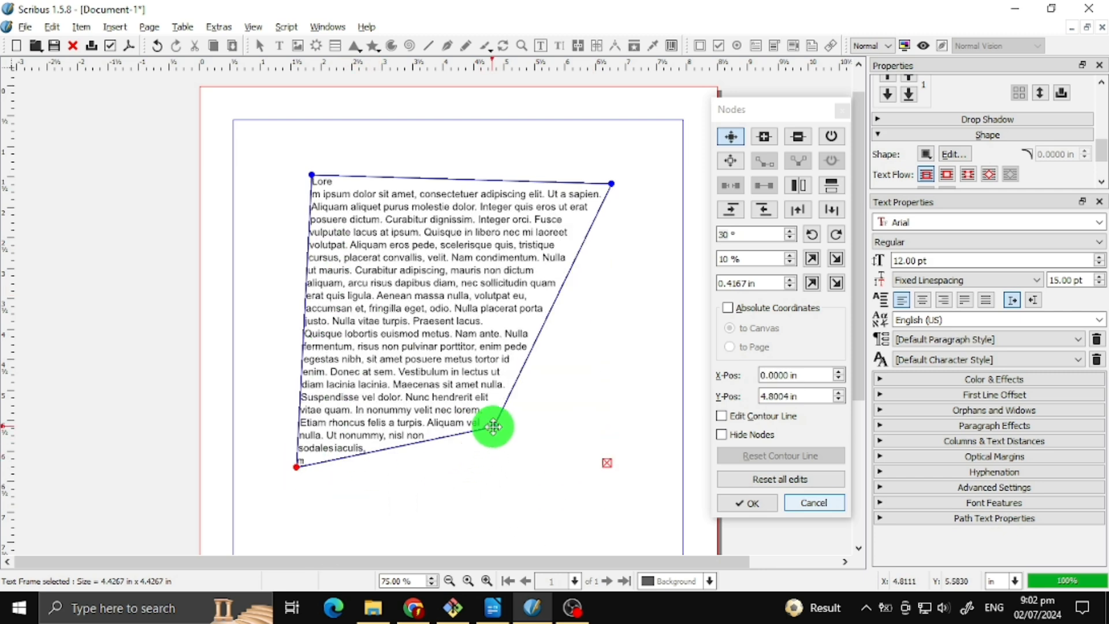
left_click_drag(494, 427, 598, 462)
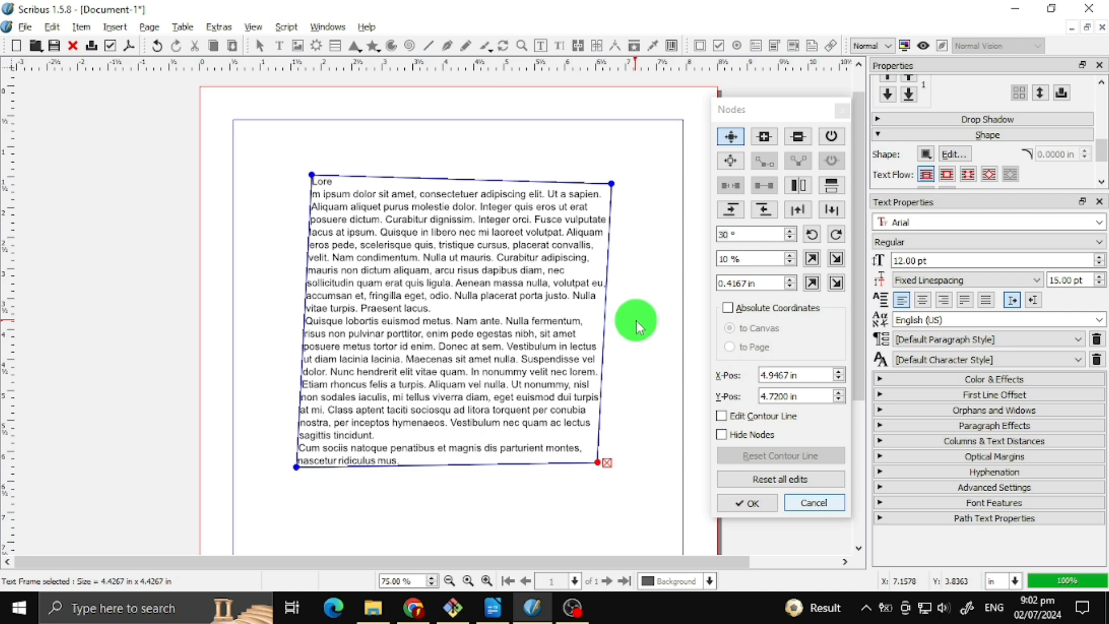
Step: Add a node near the middle of each of the frame's four sides
left_click(763, 137)
left_click(478, 179)
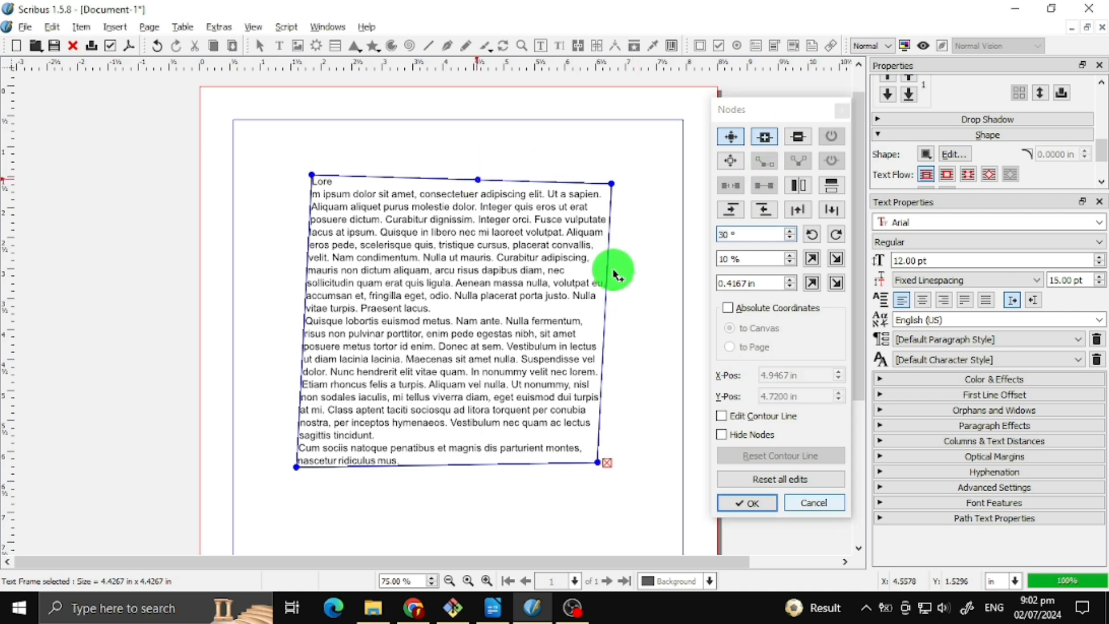
left_click(604, 330)
left_click(462, 464)
left_click(304, 313)
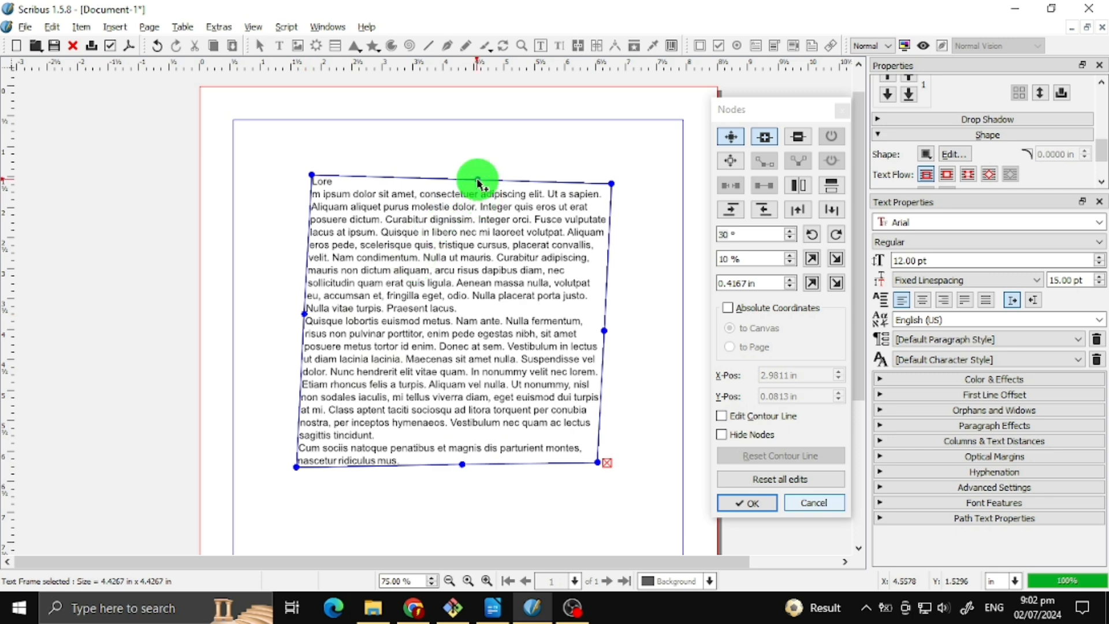
Step: Move the four mid-side nodes outward to turn the text frame into an irregular eight-sided shape
left_click(731, 136)
left_click_drag(478, 179, 485, 154)
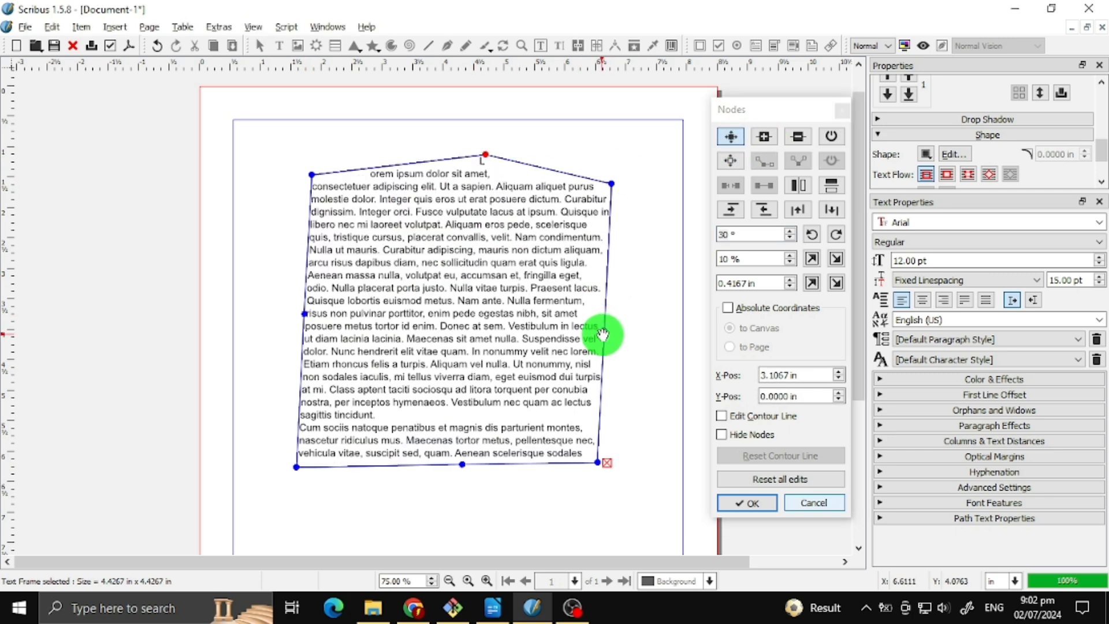
left_click_drag(602, 334, 641, 327)
left_click_drag(305, 314, 247, 305)
left_click(465, 469)
left_click_drag(464, 467, 478, 517)
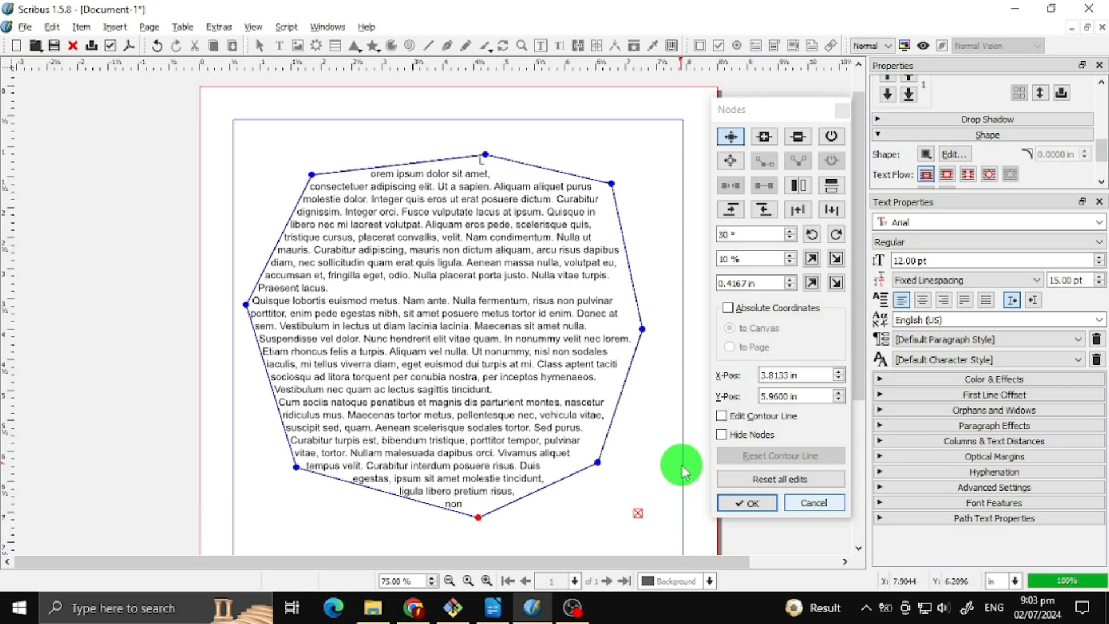
Step: Curve the text frame's outline by pulling symmetrical control points out of its top, right, bottom and left mid-side nodes
left_click(729, 164)
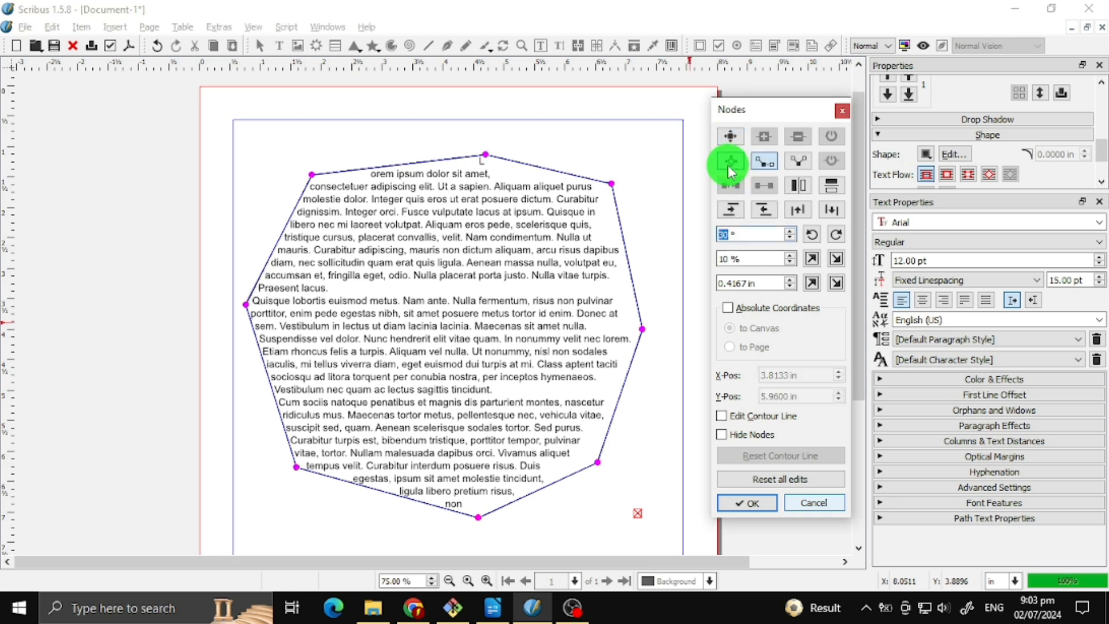
left_click(795, 164)
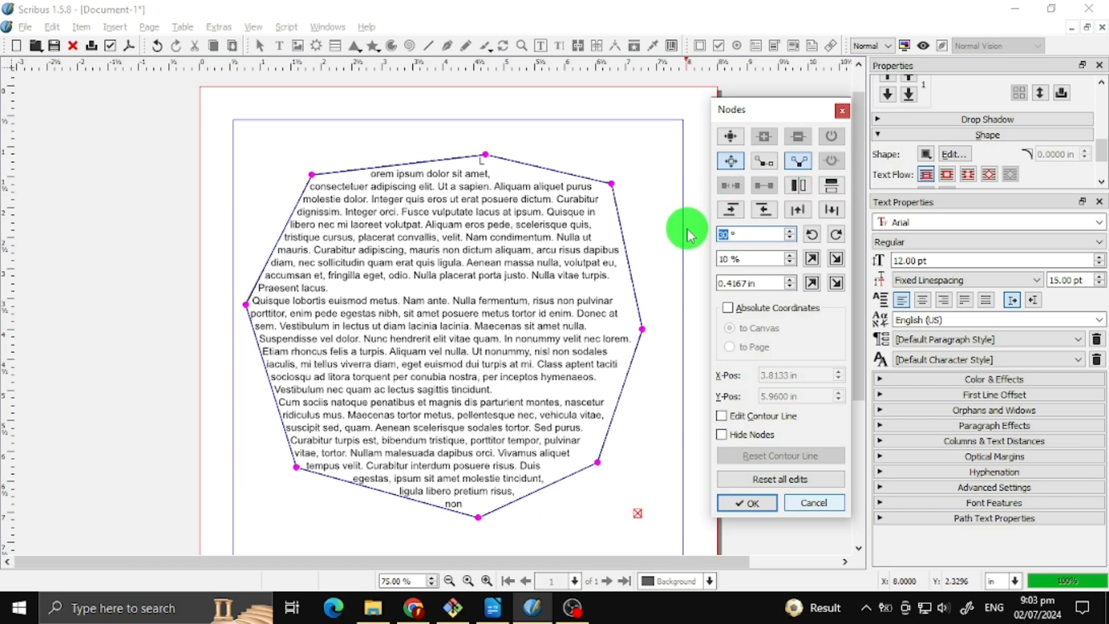
left_click_drag(485, 155, 384, 199)
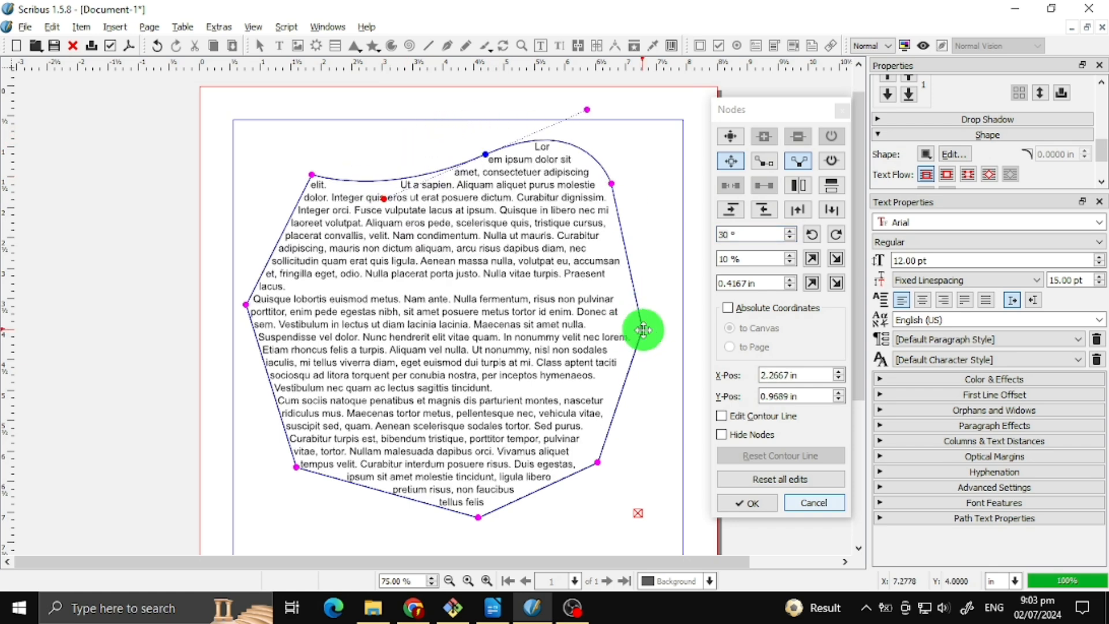
left_click_drag(643, 330, 569, 242)
left_click(478, 517)
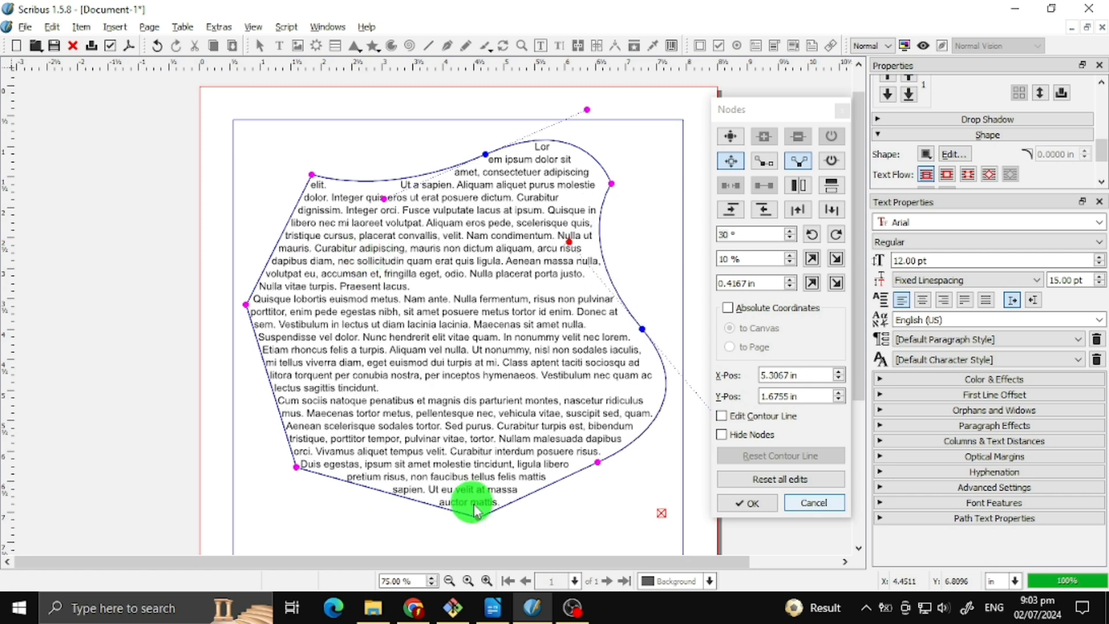
left_click_drag(478, 518, 576, 376)
left_click_drag(246, 304, 344, 404)
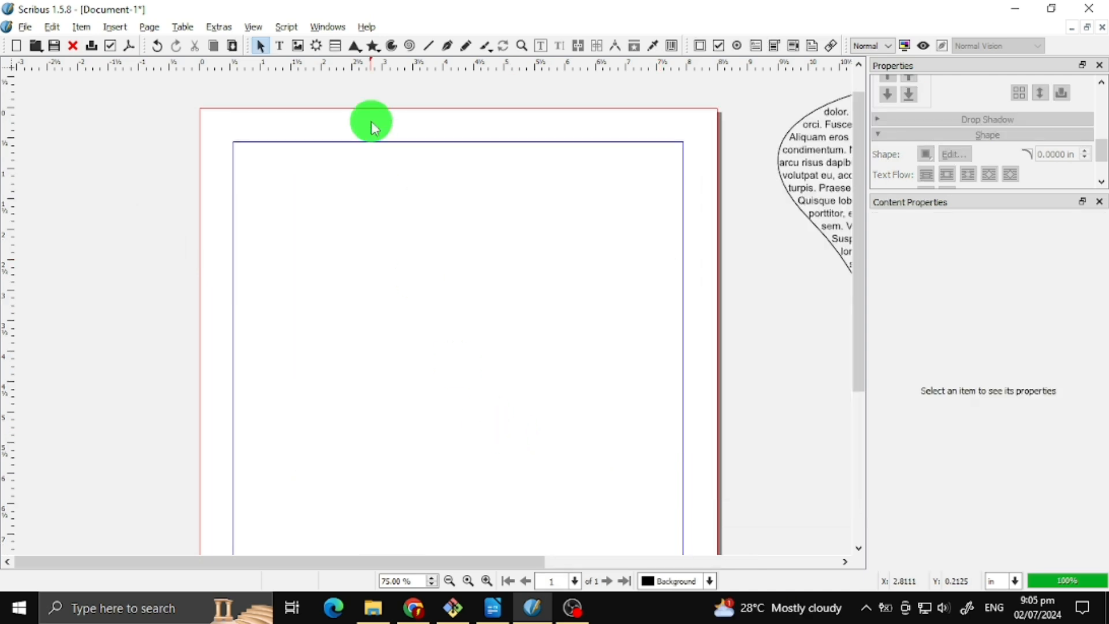
Step: Draw an upward-pointing triangle from the default shapes, about 4.48 in wide and 4.48 in high, in the upper part of the page
left_click(352, 51)
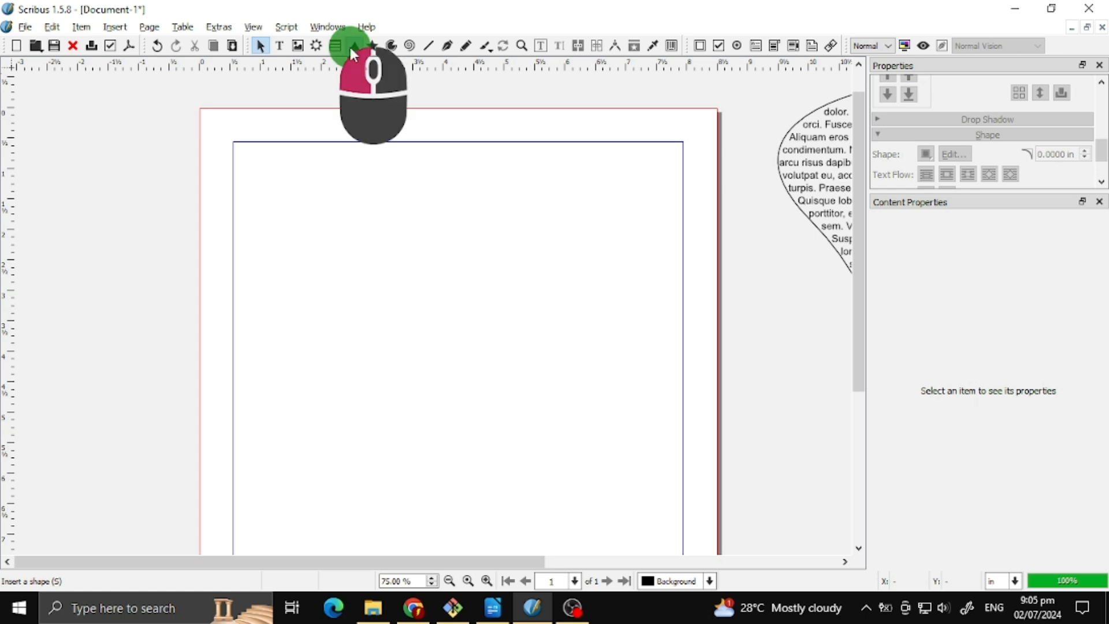
mouse_move(365, 73)
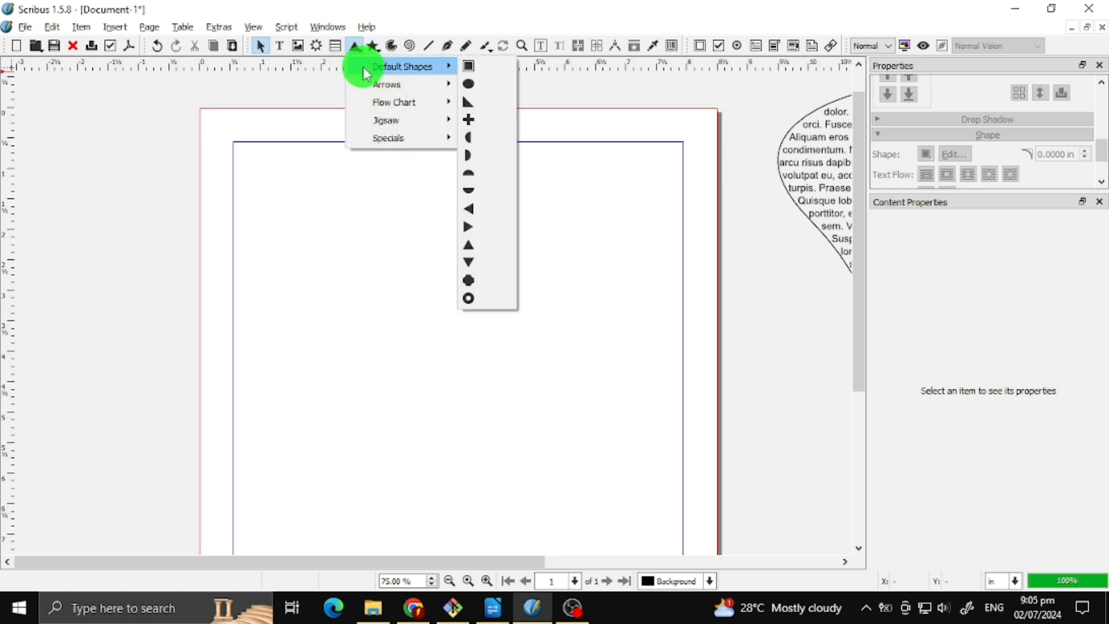
left_click(490, 243)
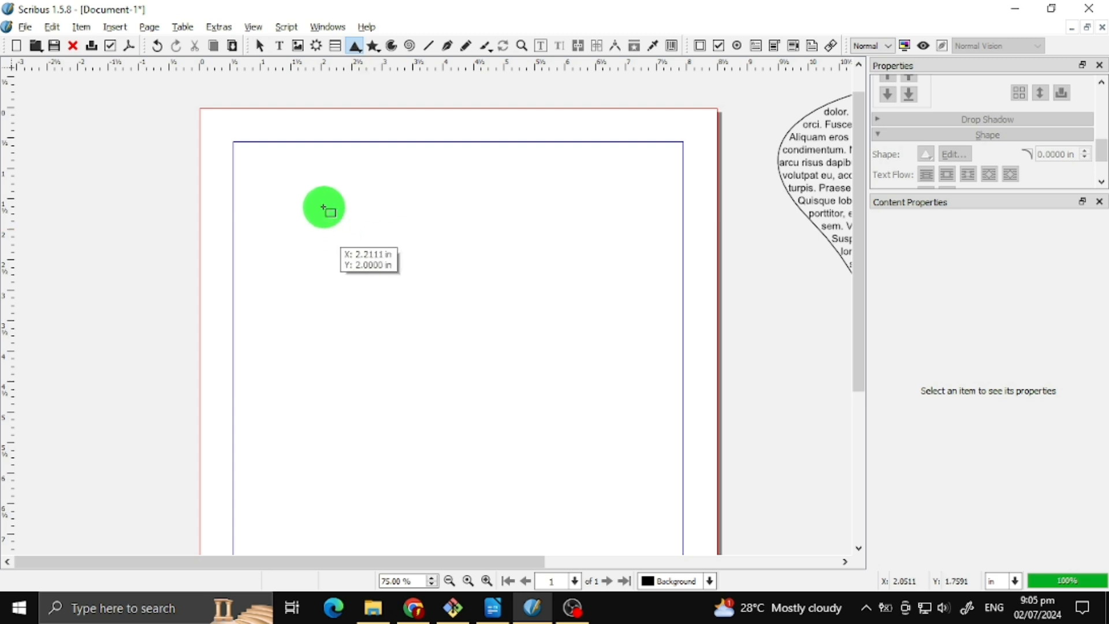
key("ctrl")
left_click_drag(324, 205, 599, 460)
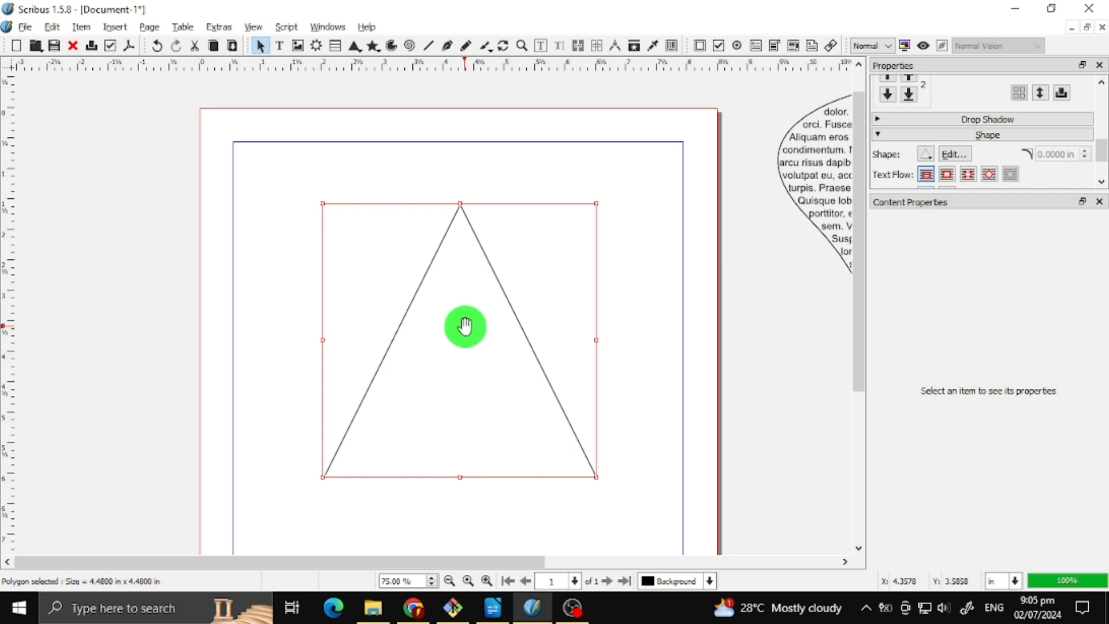
Step: Convert the triangle shape to a text frame
right_click(465, 327)
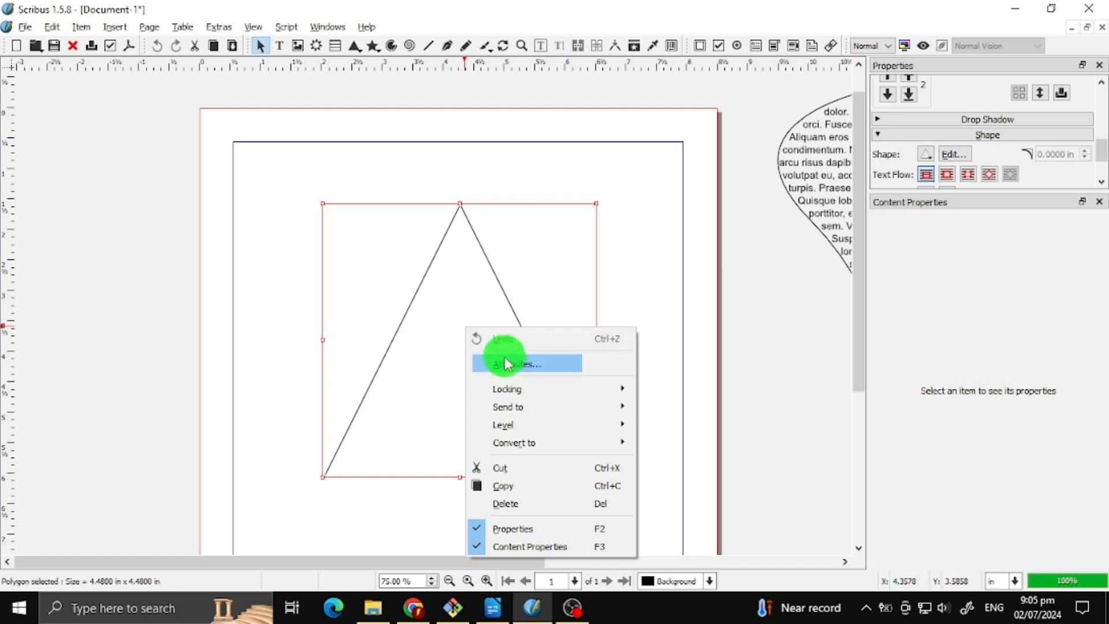
mouse_move(511, 442)
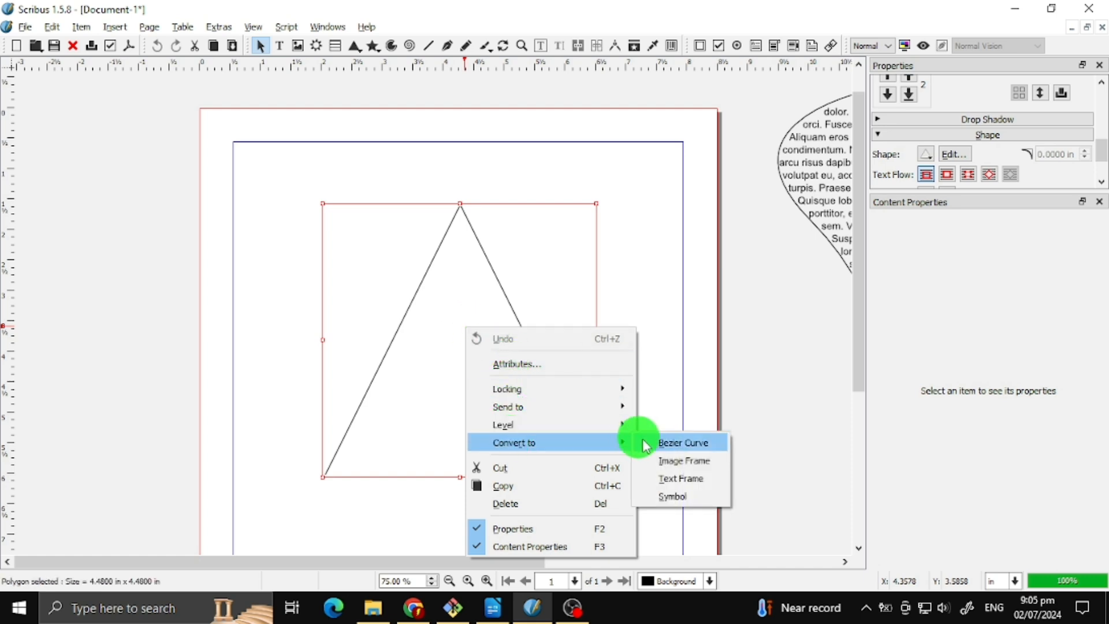
left_click(666, 479)
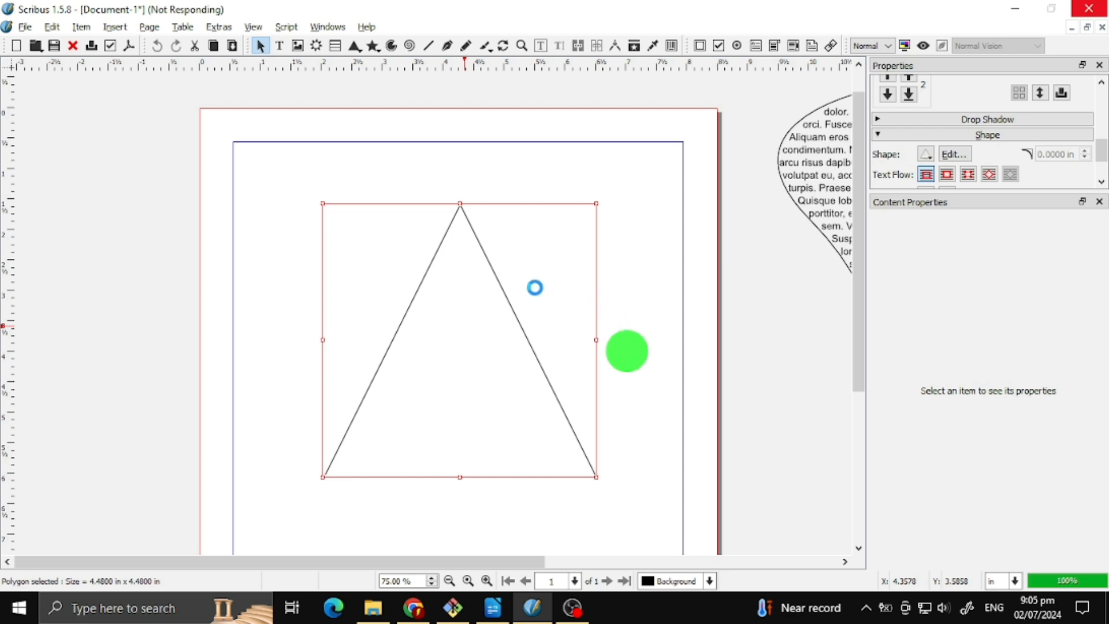
Step: Fill the triangular text frame with 10 paragraphs of Standard Lorem Ipsum sample text
right_click(443, 286)
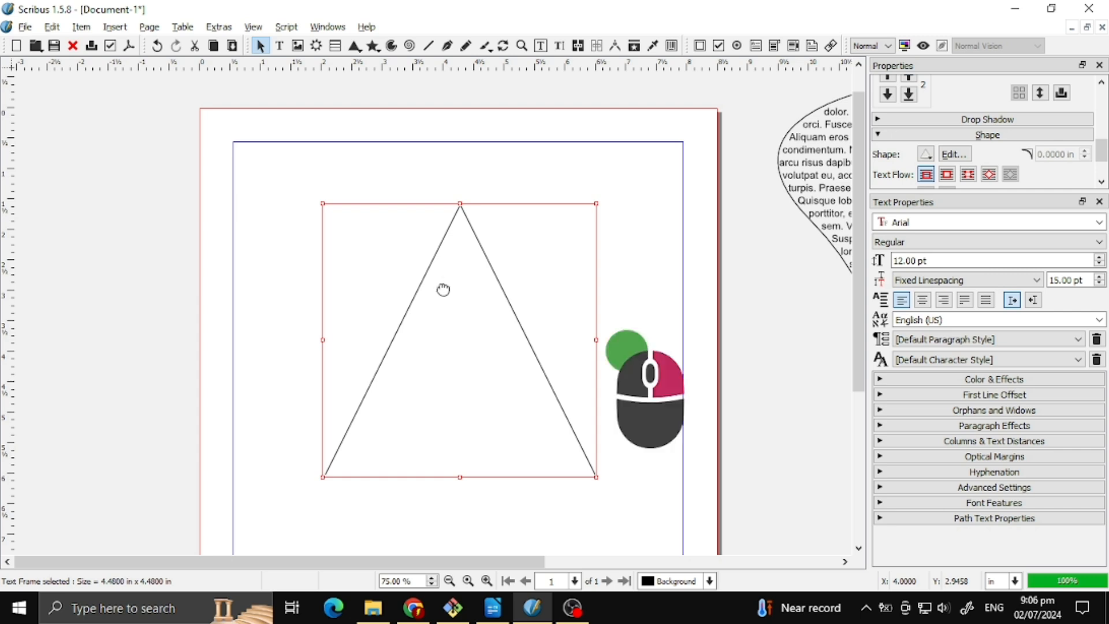
left_click(519, 109)
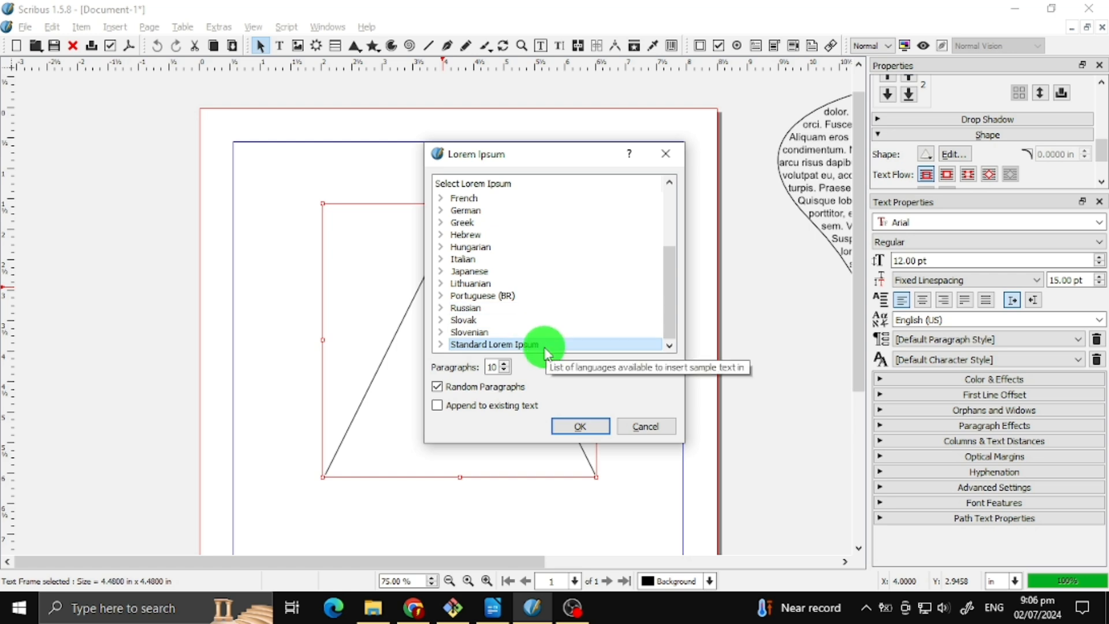
left_click(544, 347)
left_click(575, 428)
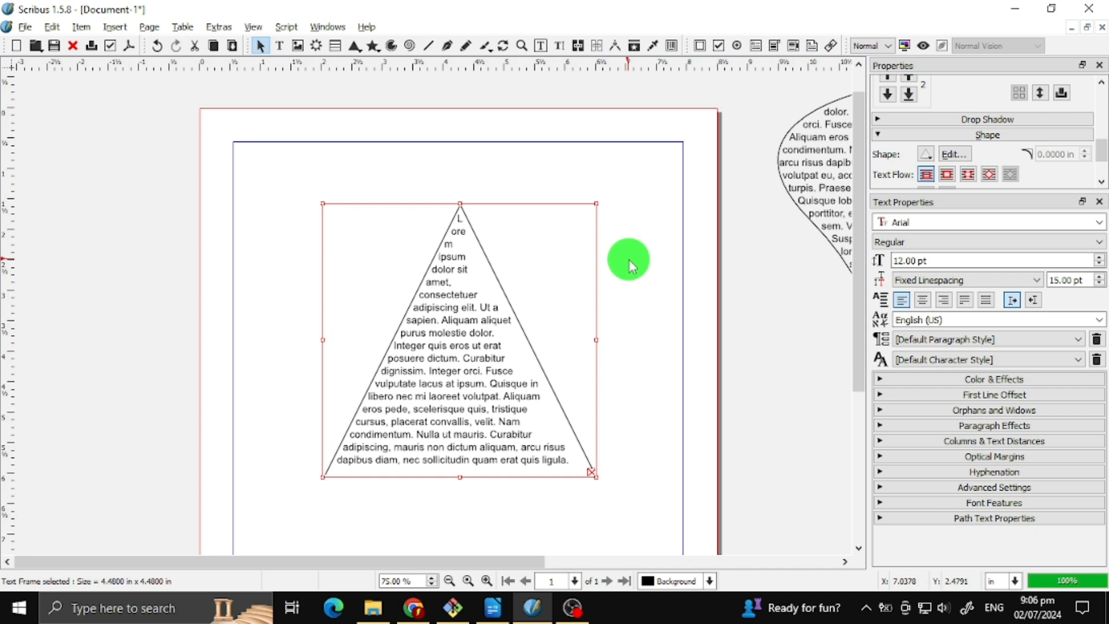
Step: Apply forced justification to the triangle's text and set its font size to 15 pt
left_click(987, 302)
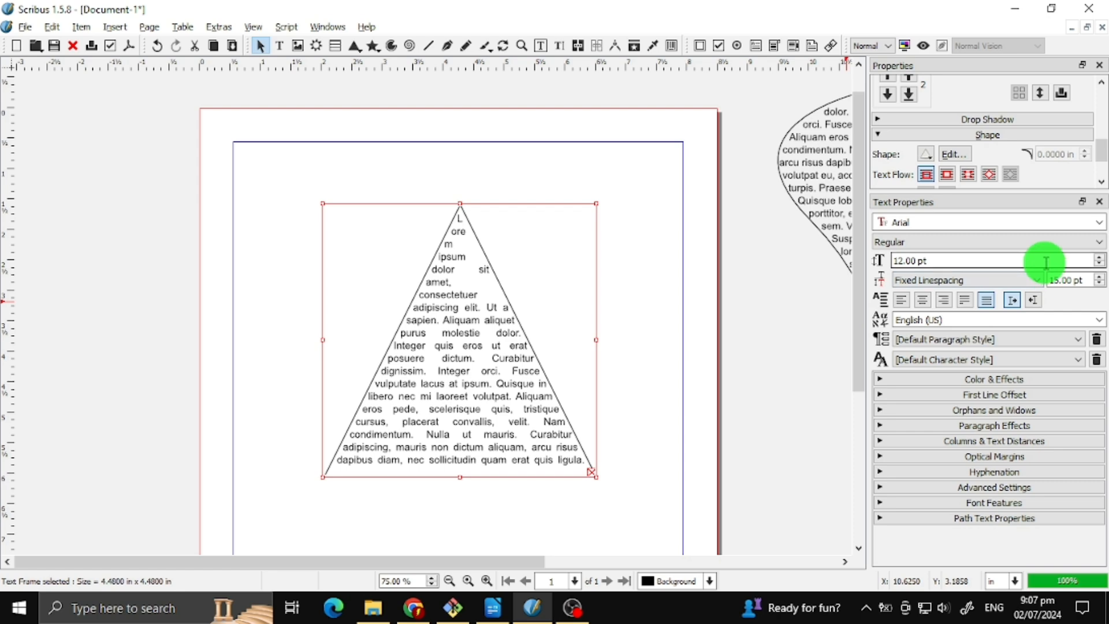
scroll(1045, 261, "up", 4)
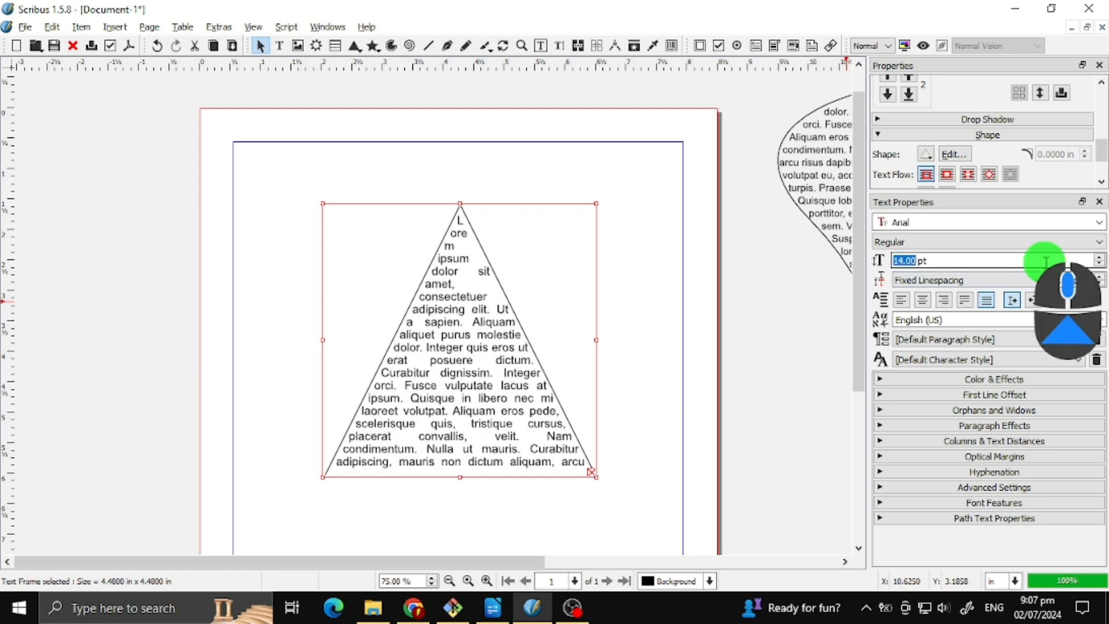
scroll(1045, 261, "down", 8)
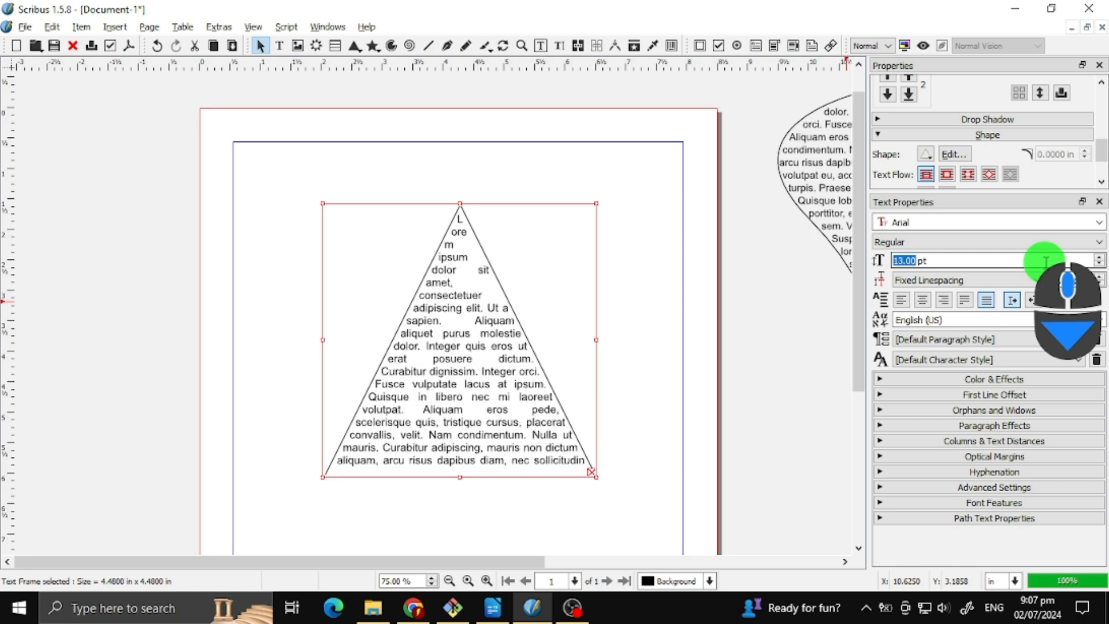
scroll(1045, 261, "up", 4)
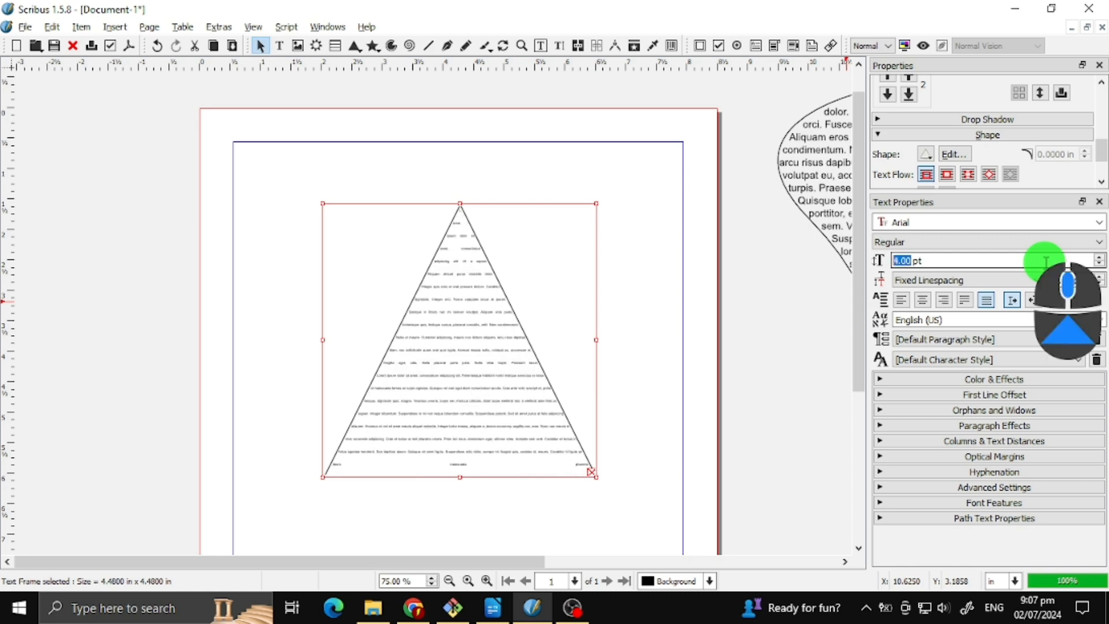
scroll(1046, 261, "up", 3)
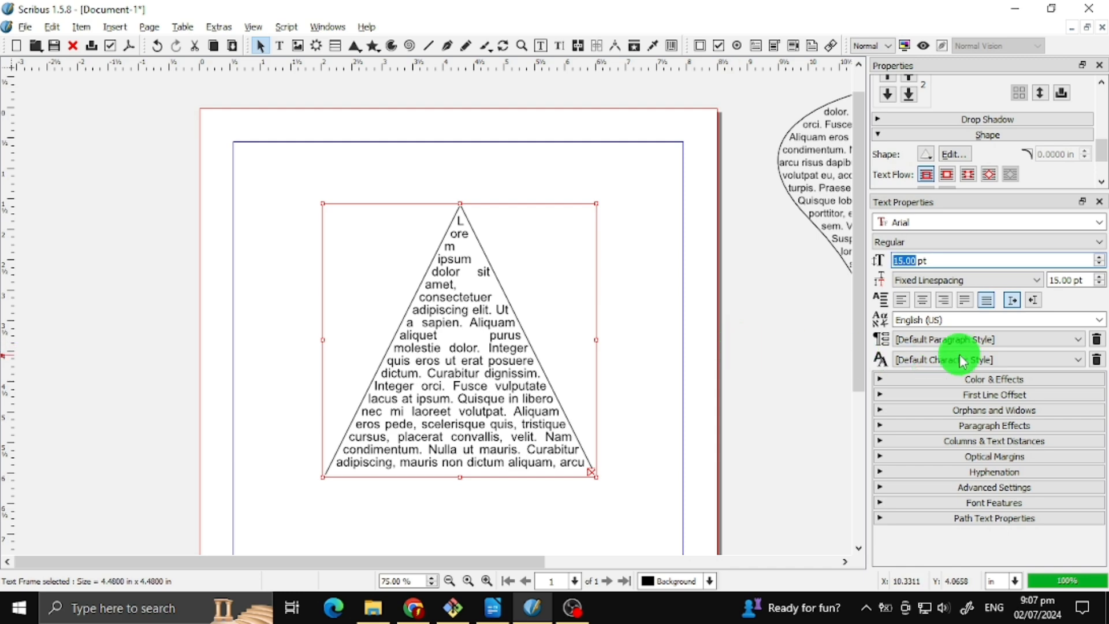
Step: Try larger and smaller fixed line spacings on the triangle's text and settle on 13 pt
left_click(1059, 279)
scroll(1059, 280, "up", 3)
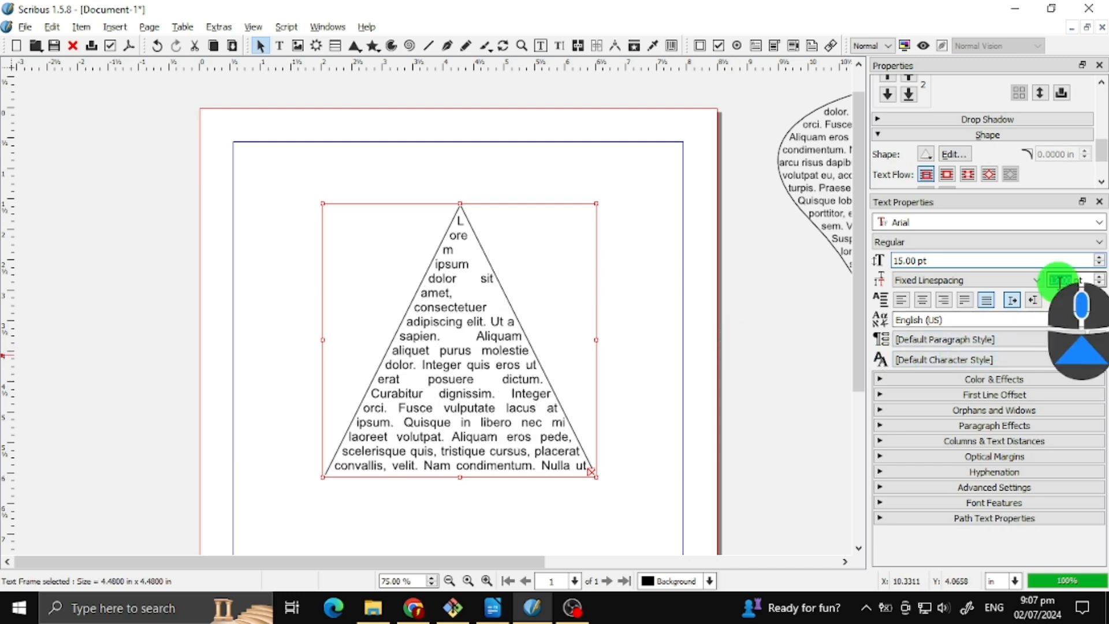
scroll(1060, 280, "up", 1)
scroll(1059, 279, "down", 6)
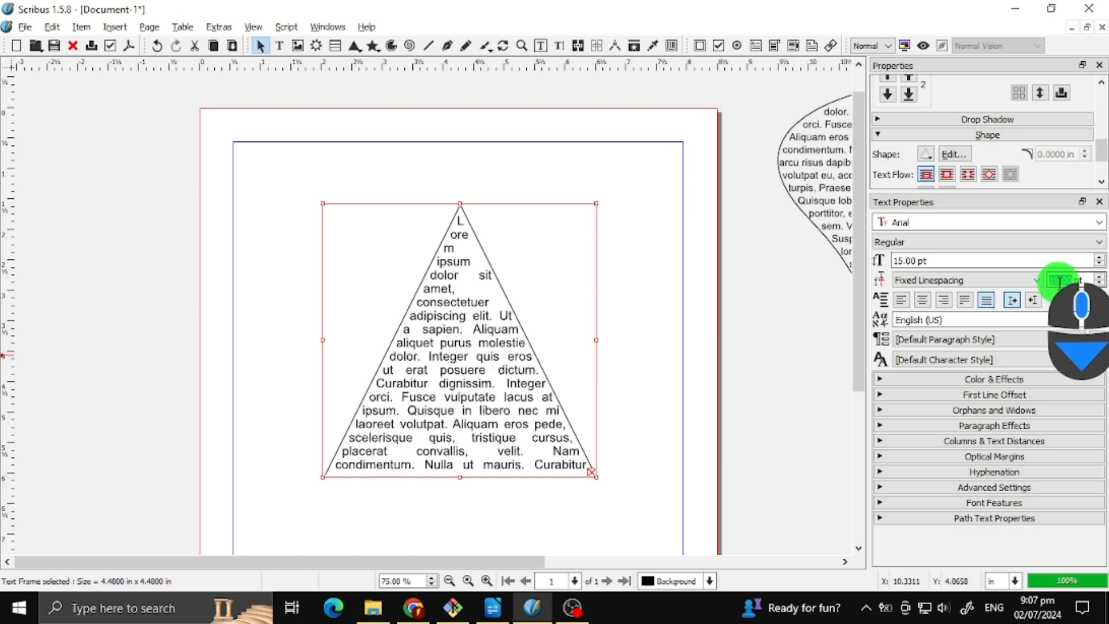
scroll(1059, 280, "down", 3)
scroll(1059, 280, "up", 6)
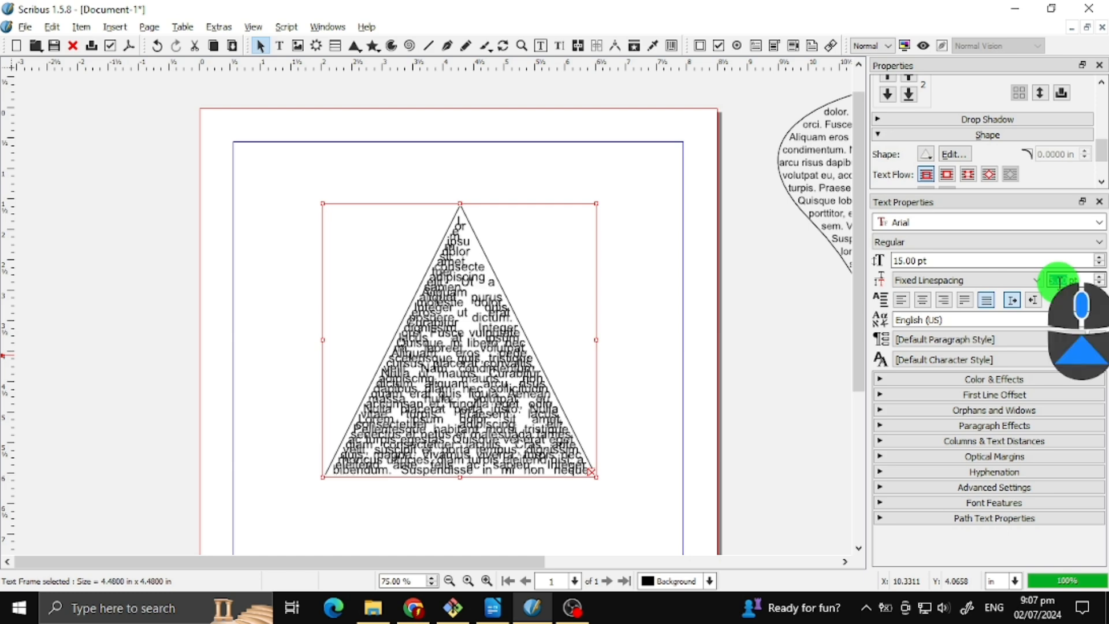
scroll(1059, 280, "down", 4)
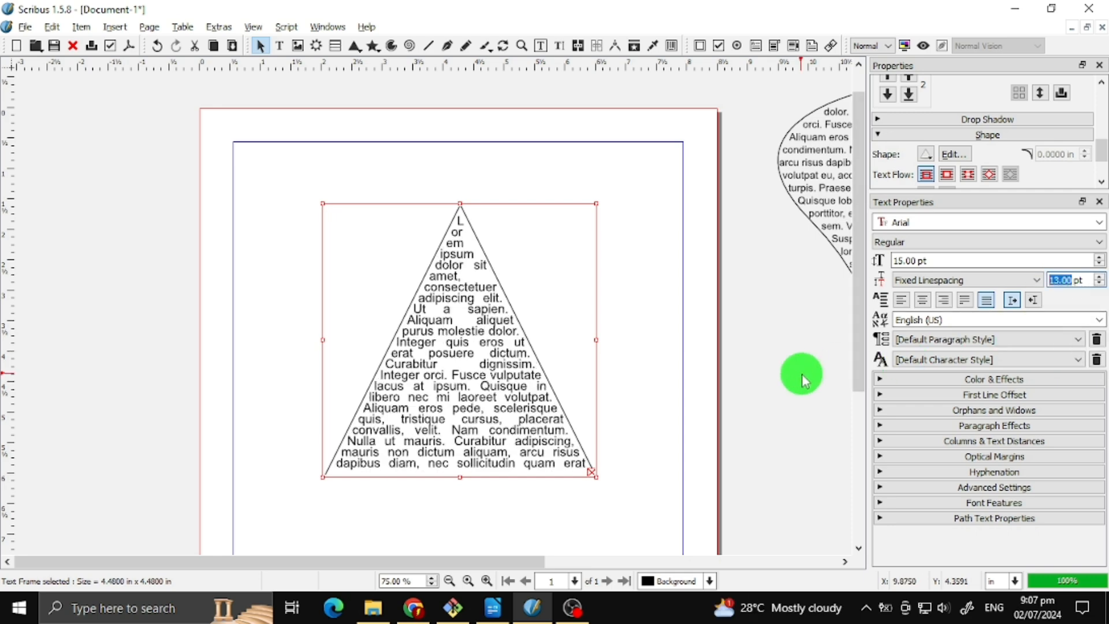
Step: Try Automatic Linespacing and Align to Baseline Grid on the triangle's text, and undo both line spacing changes
left_click(942, 281)
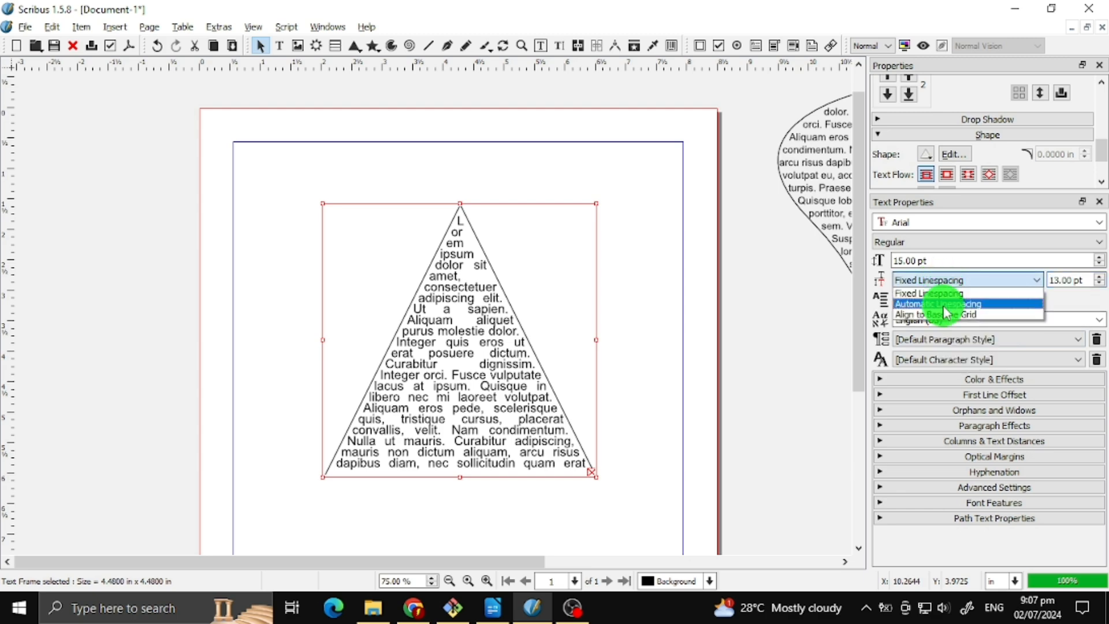
left_click(944, 305)
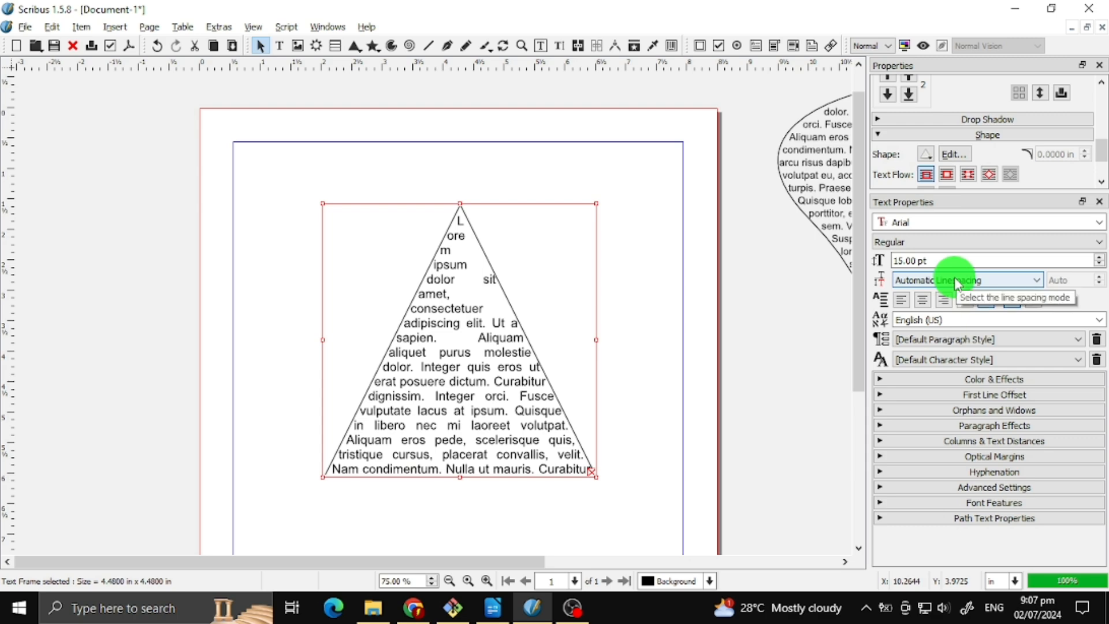
left_click(955, 279)
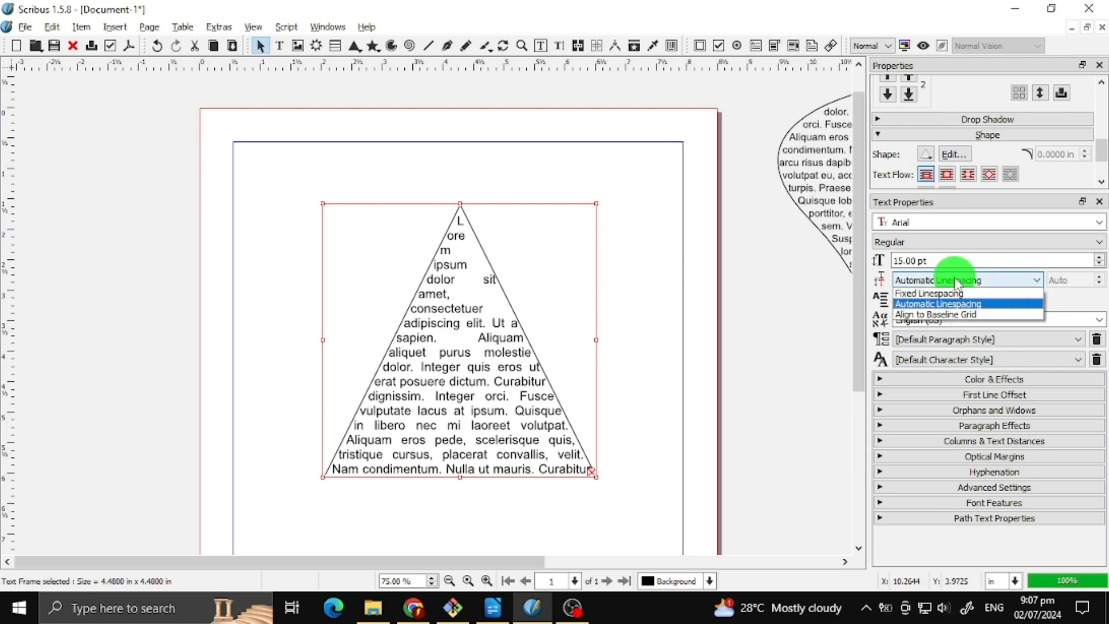
left_click(944, 312)
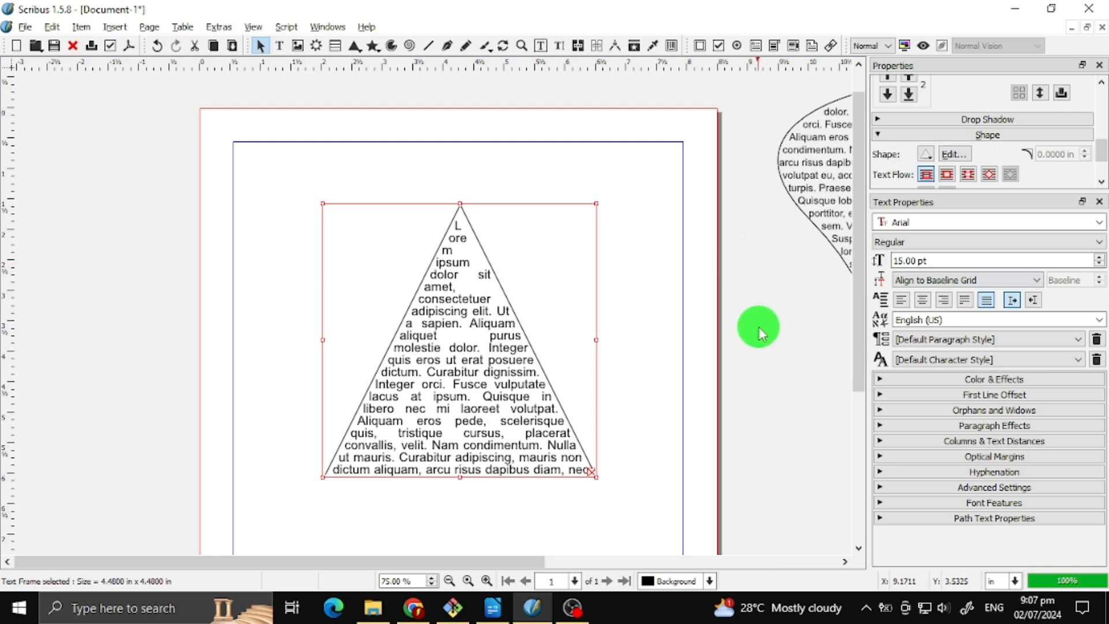
key("ctrl+z")
key("ctrl+z")
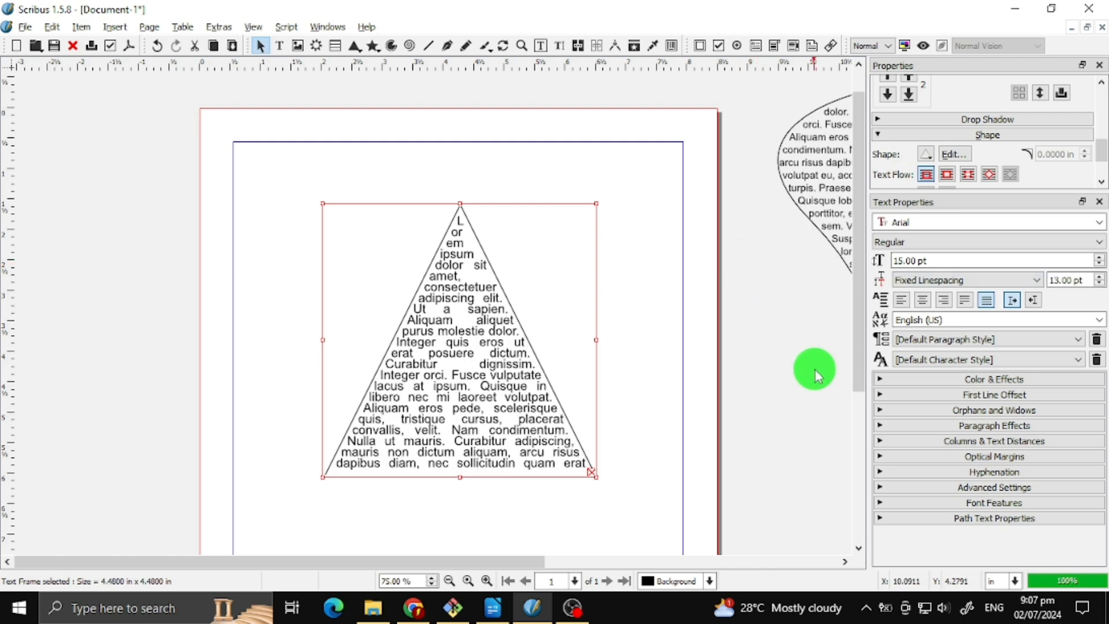
Step: Try the Agency FB and Algerian fonts on the triangle's text, and set the font back to Arial
left_click(1102, 224)
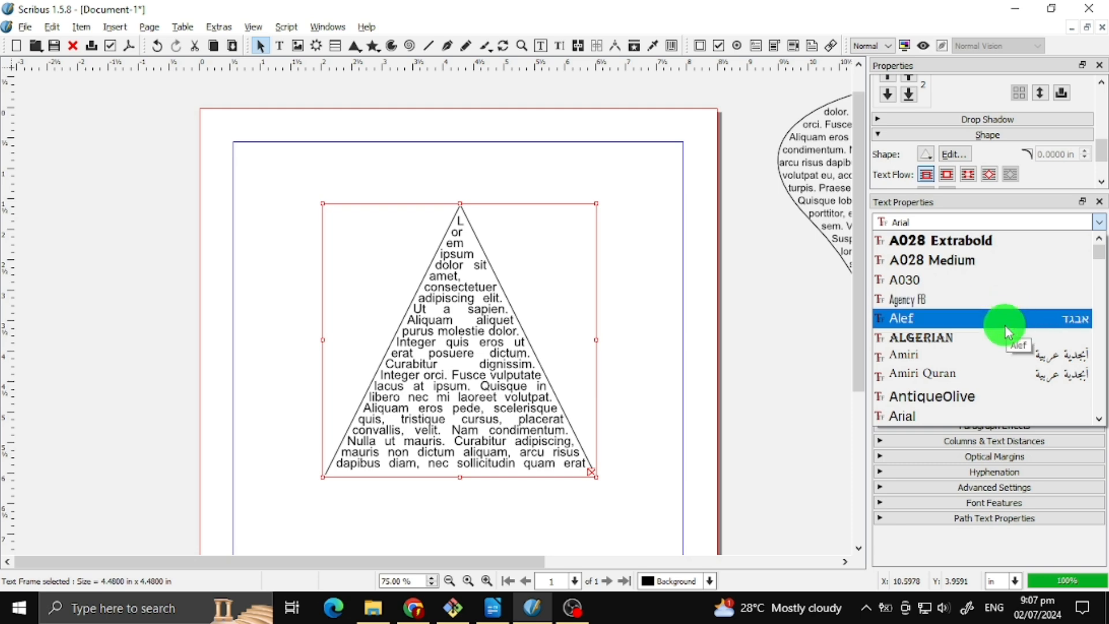
left_click(1008, 302)
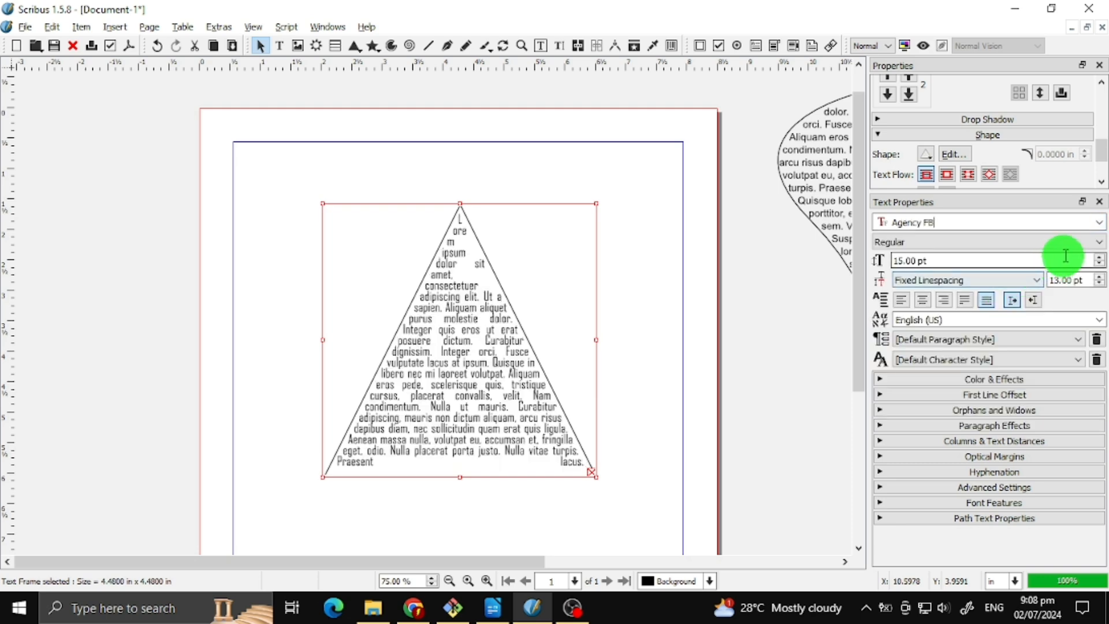
left_click(1098, 224)
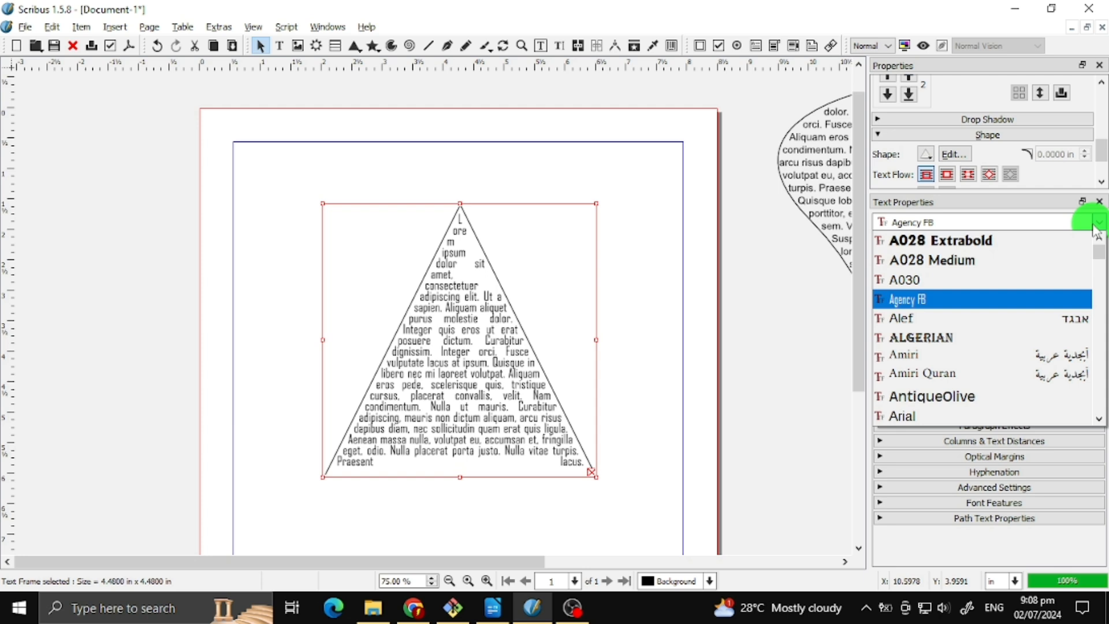
left_click(1039, 339)
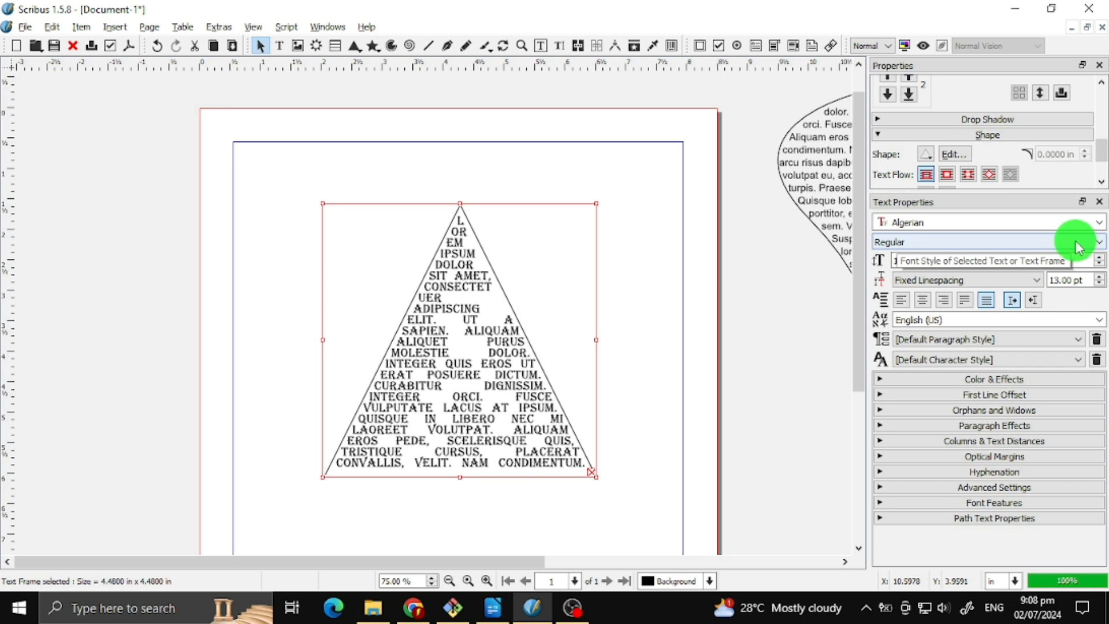
left_click(1099, 223)
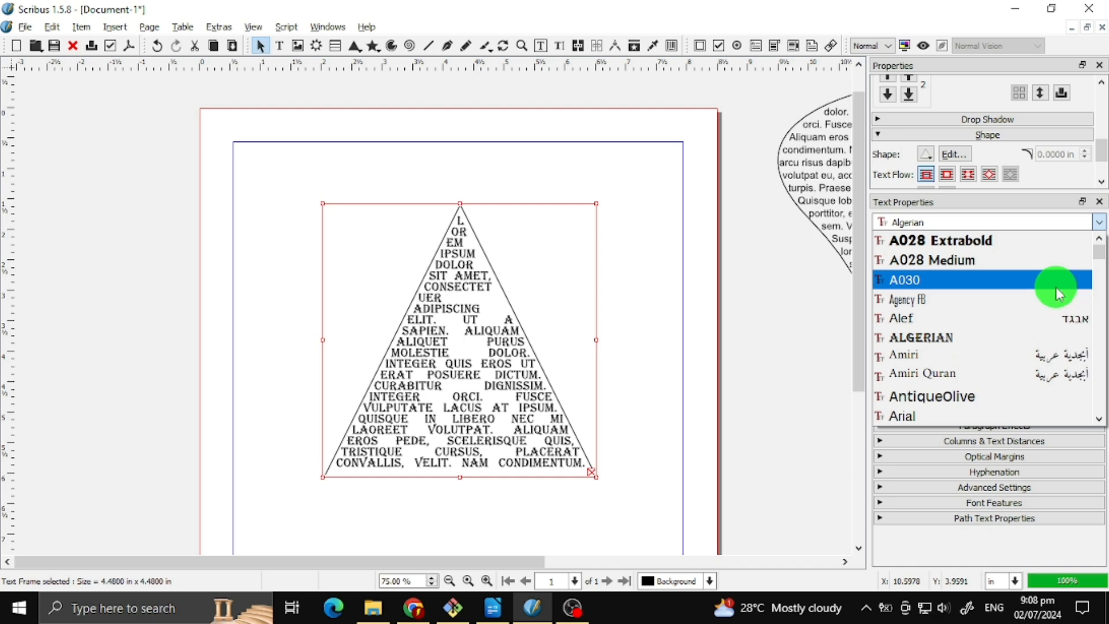
left_click(1027, 415)
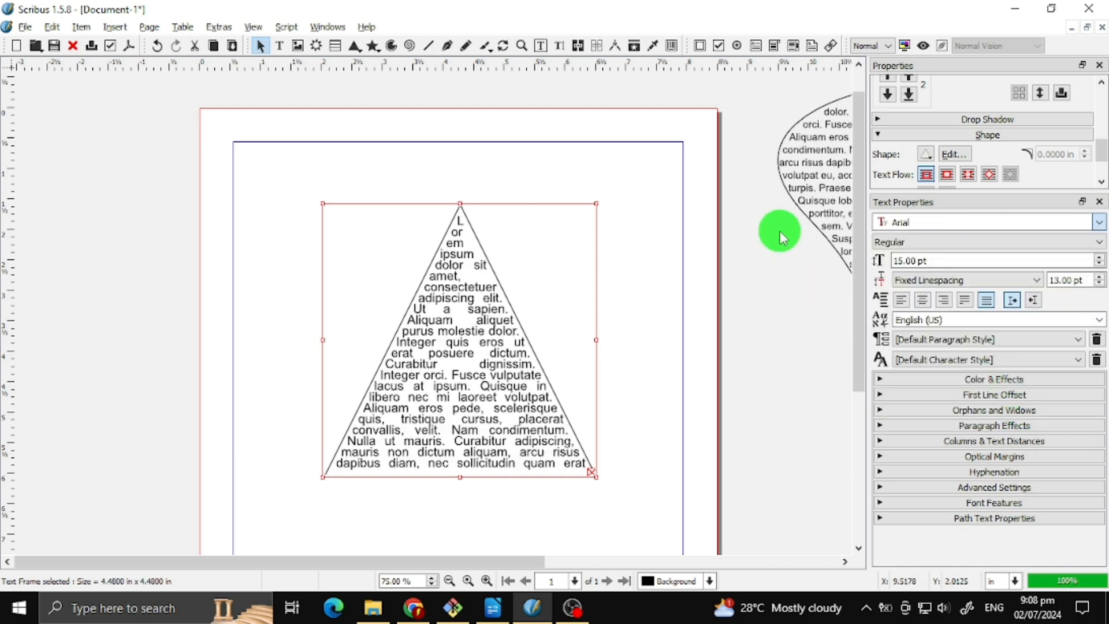